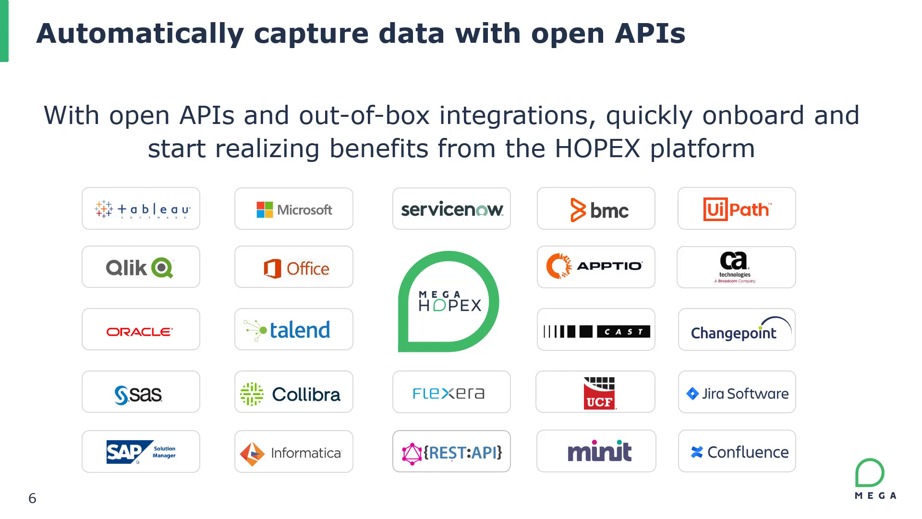
- Advance the slideshow to 'Let's start the demo!' and switch to the HOPEX browser window
key("Right")
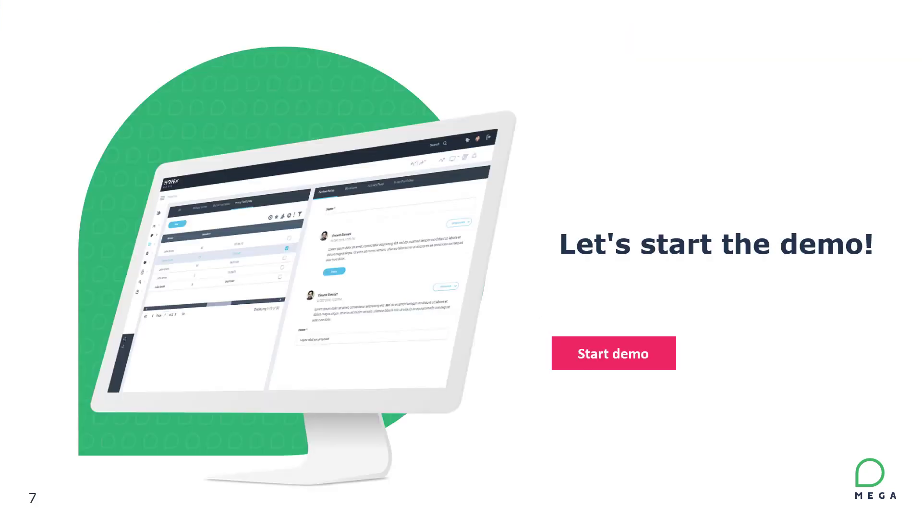
key("alt+Tab")
- Put the HOPEX home page in full screen and open the *Deliver Travel Package diagram
left_click(748, 189)
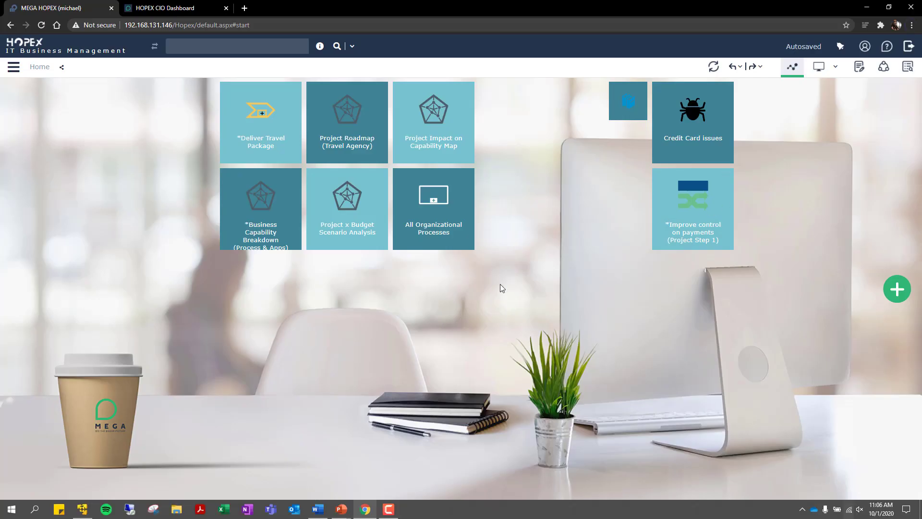
key("F11")
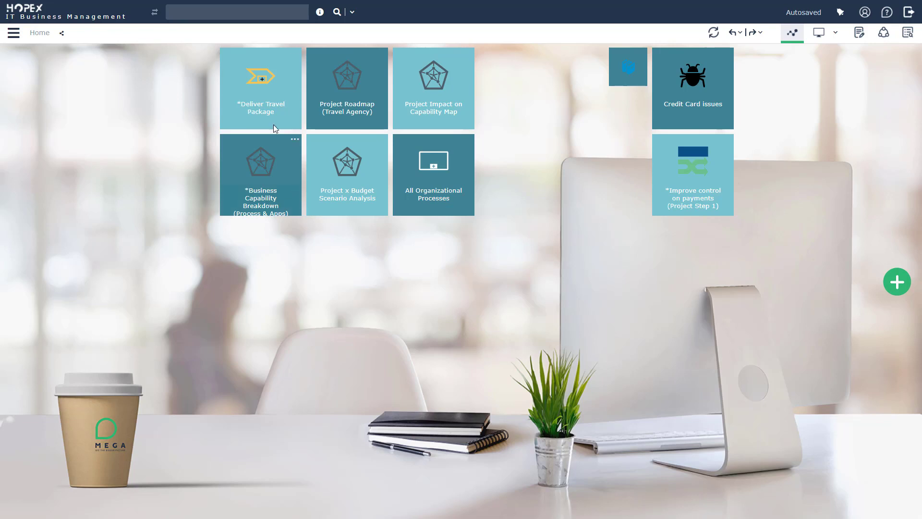
left_click(263, 92)
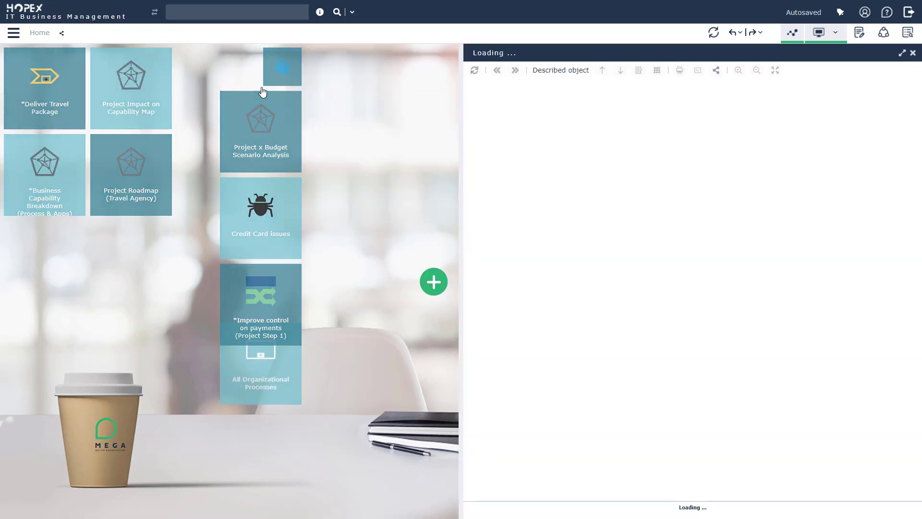
- Maximize and recentre the Deliver Travel Package diagram, then select its *Deliver Travel Package value stream
left_click(792, 34)
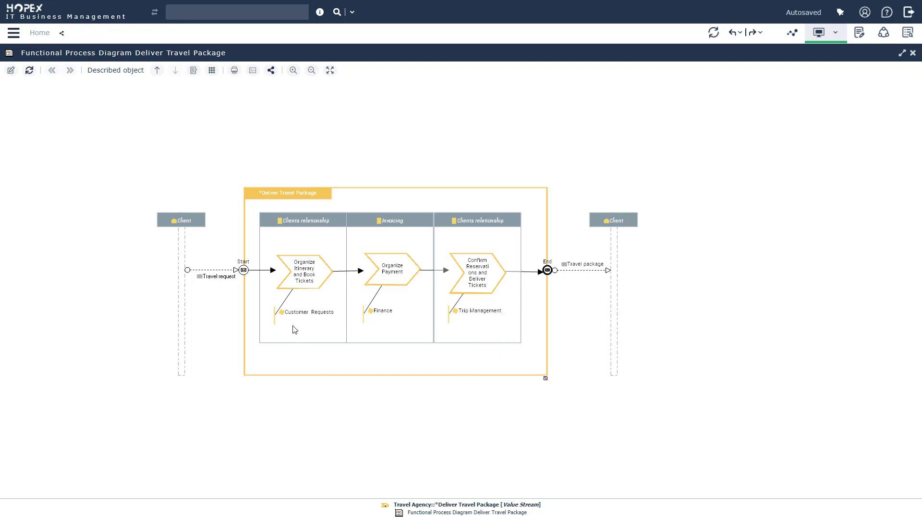
scroll(295, 330, "up", 5)
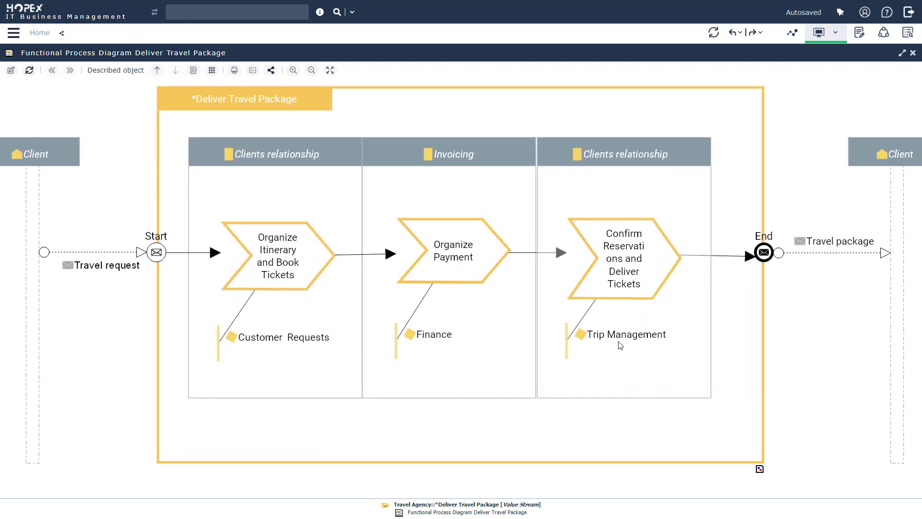
left_click_drag(350, 356, 306, 383)
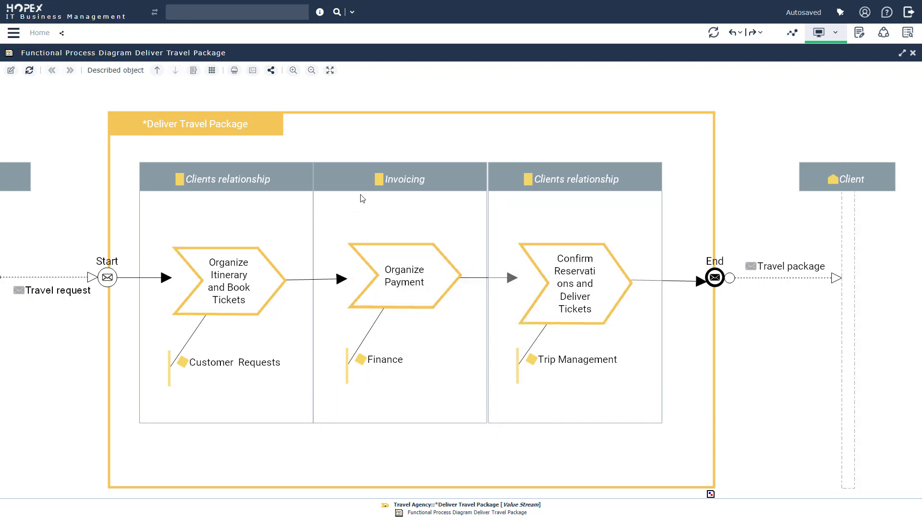
scroll(312, 164, "up", 1)
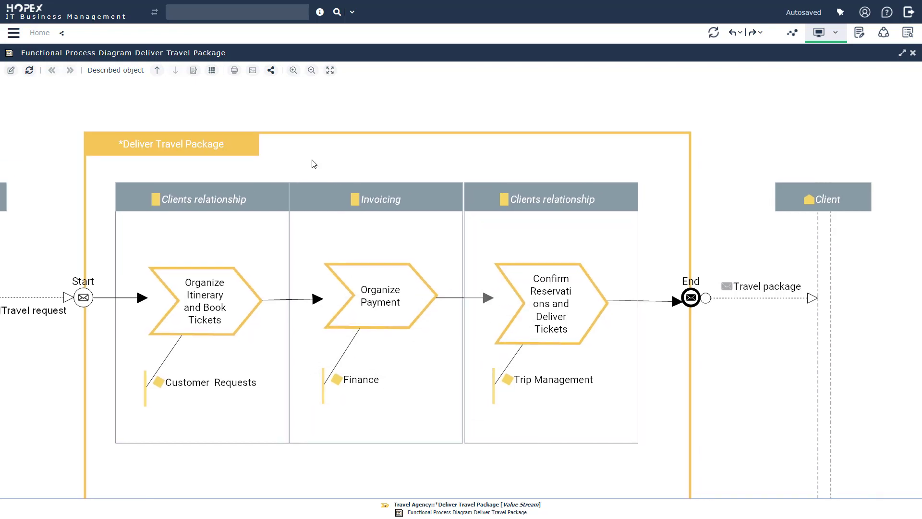
left_click(178, 137)
- Show the Value Stream Map Synthesis report and expand every stage row through Organize Payment
left_click(859, 32)
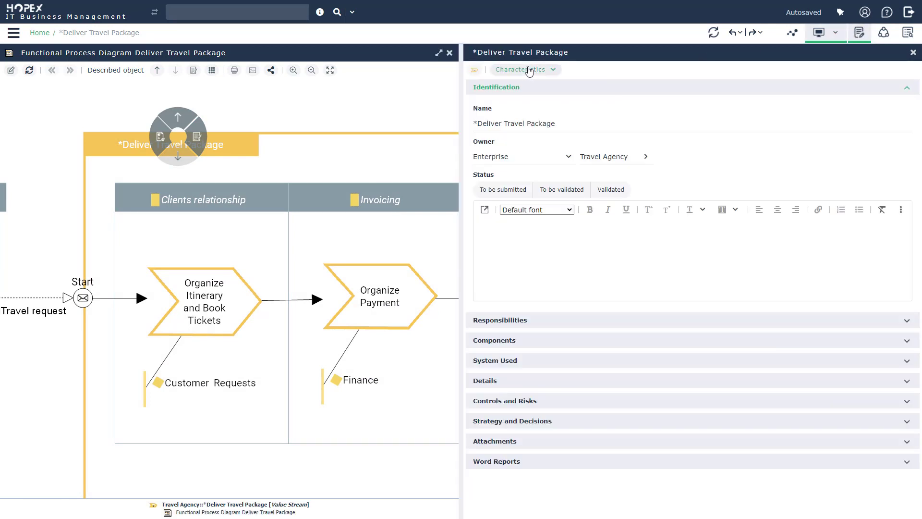
left_click(529, 71)
left_click(529, 148)
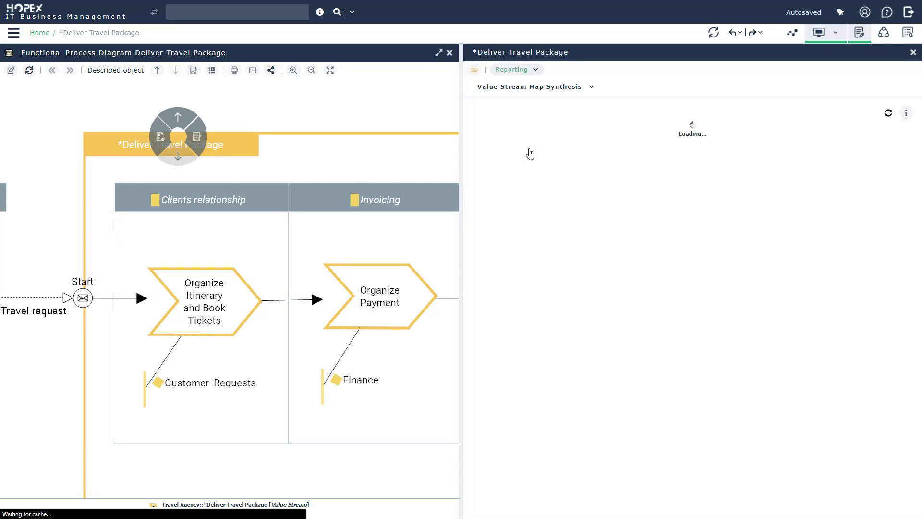
left_click(506, 175)
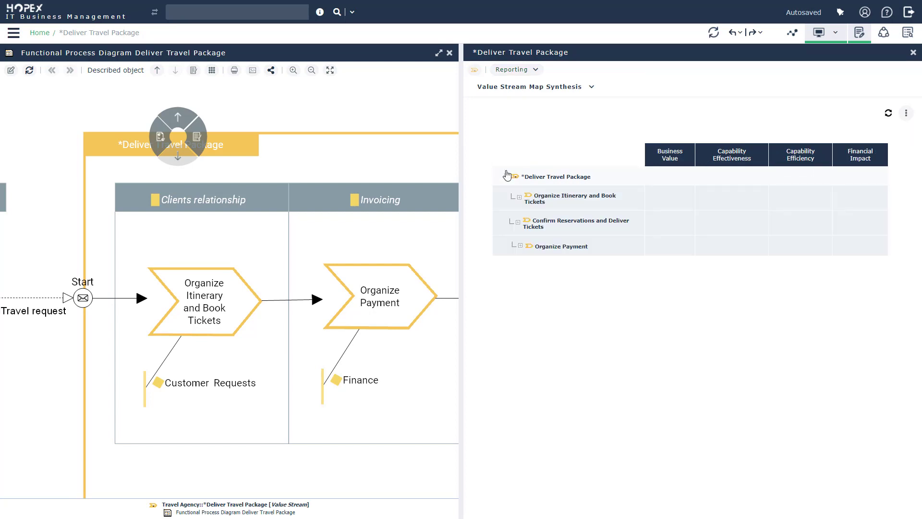
left_click(520, 198)
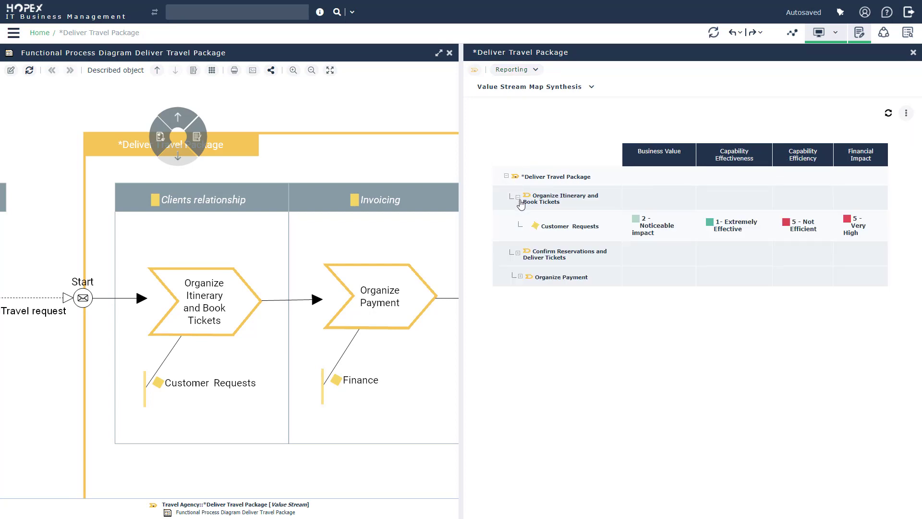
left_click(518, 253)
left_click(520, 300)
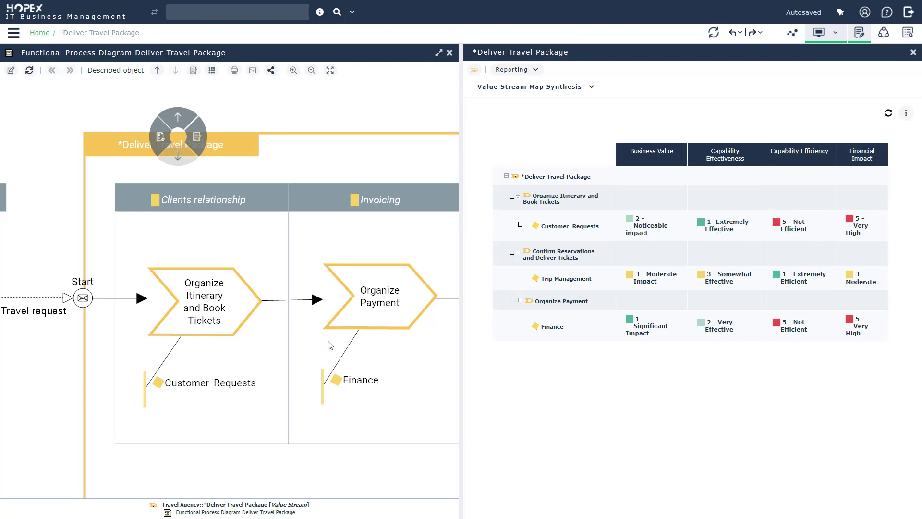
left_click_drag(316, 347, 292, 343)
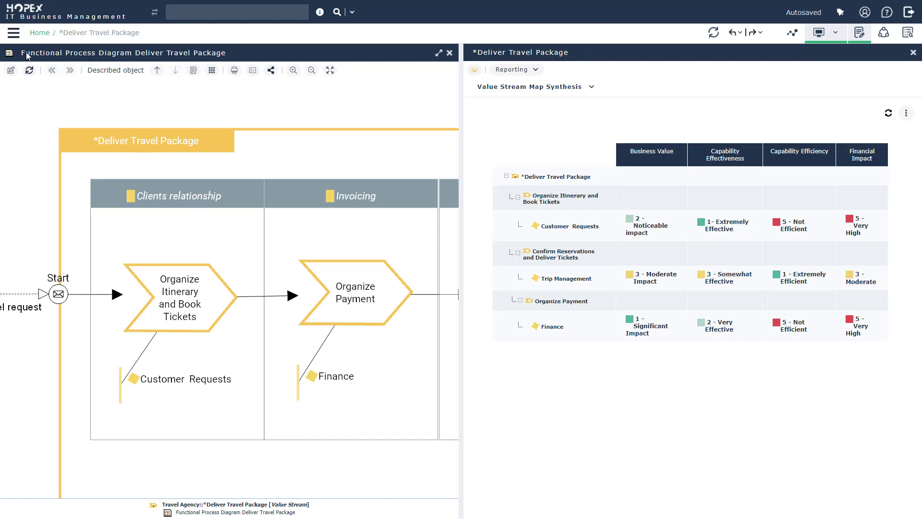
- Open the Strategy Hierarchy View and expand Enterprise > Travel Agency
left_click(13, 32)
mouse_move(31, 119)
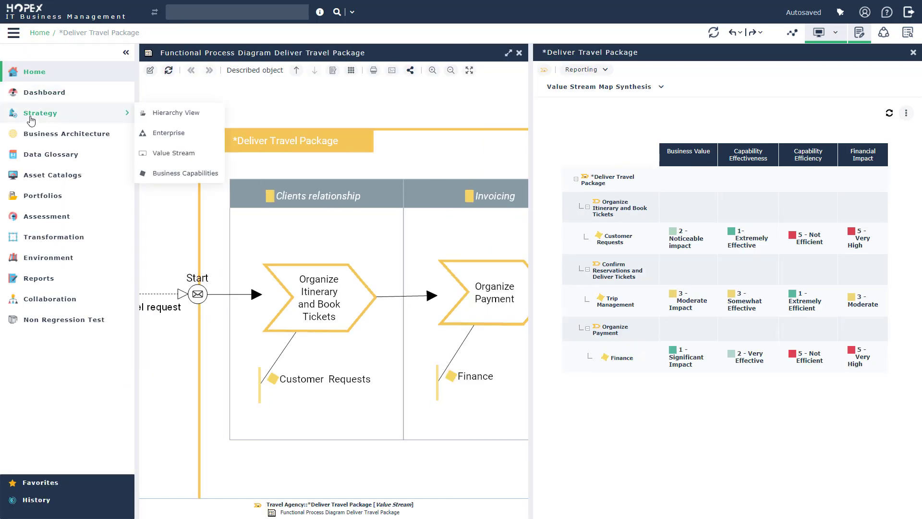
left_click(168, 113)
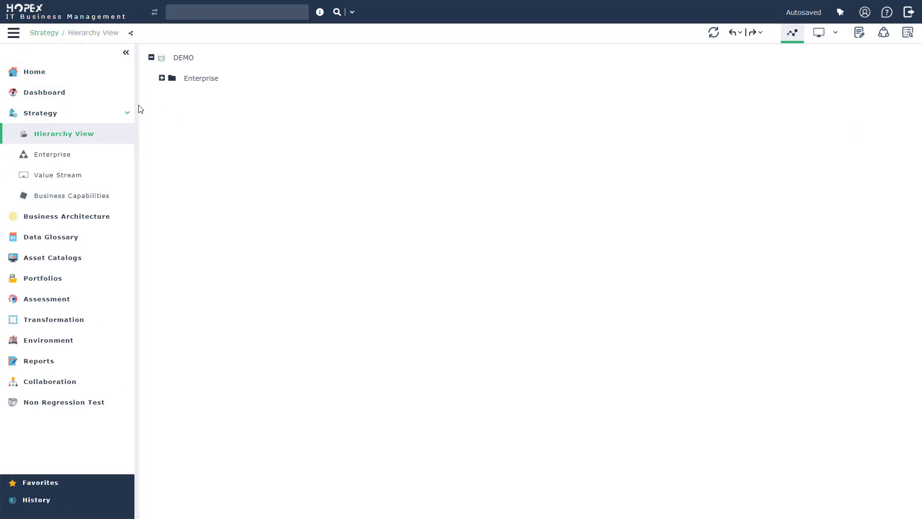
left_click(161, 78)
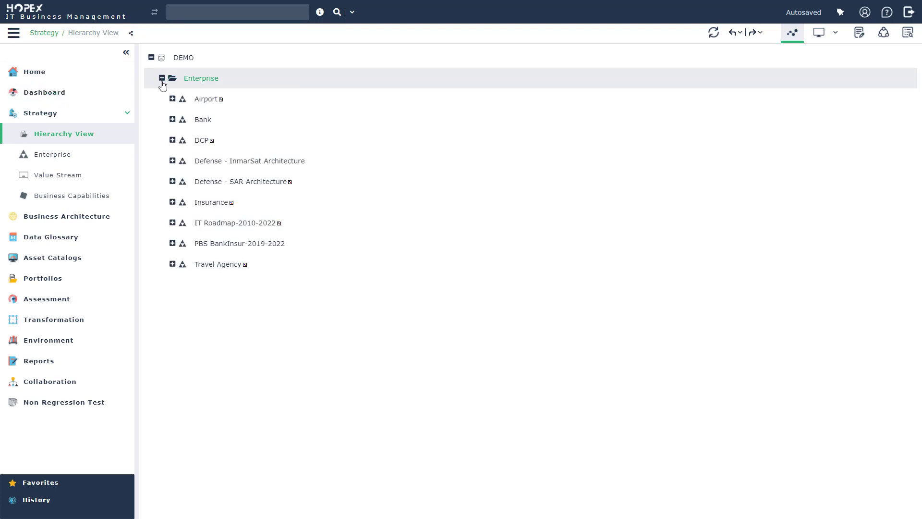
left_click(172, 263)
- Preview the Travel Agency enterprise diagram, then expand Transformation Stage and close the preview
right_click(243, 266)
left_click(282, 272)
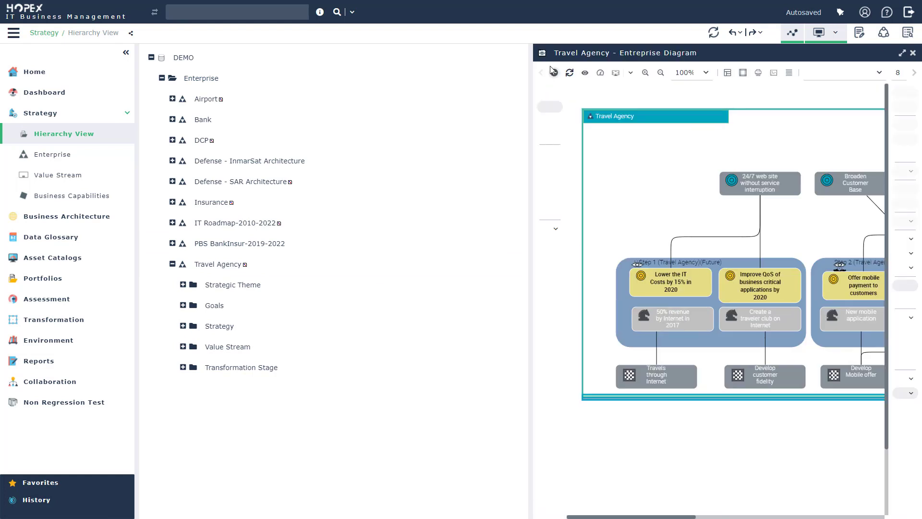
left_click(554, 72)
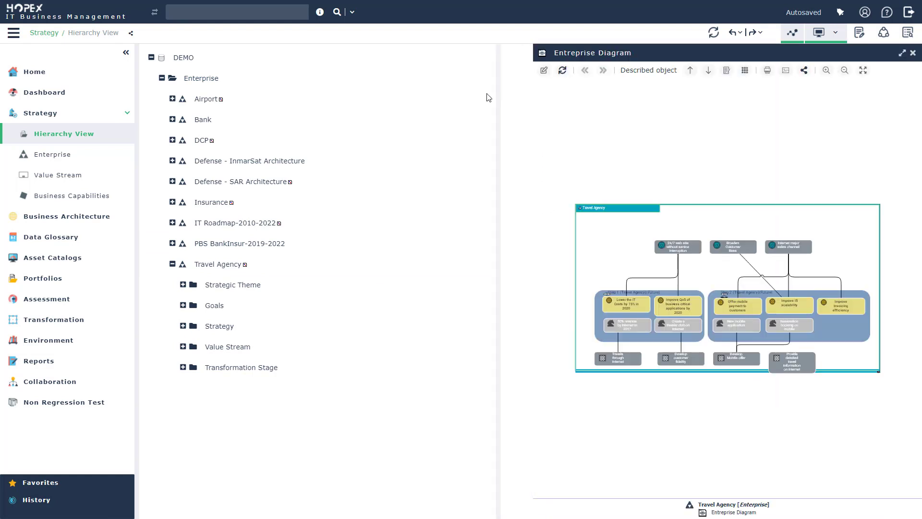
left_click_drag(498, 103, 350, 124)
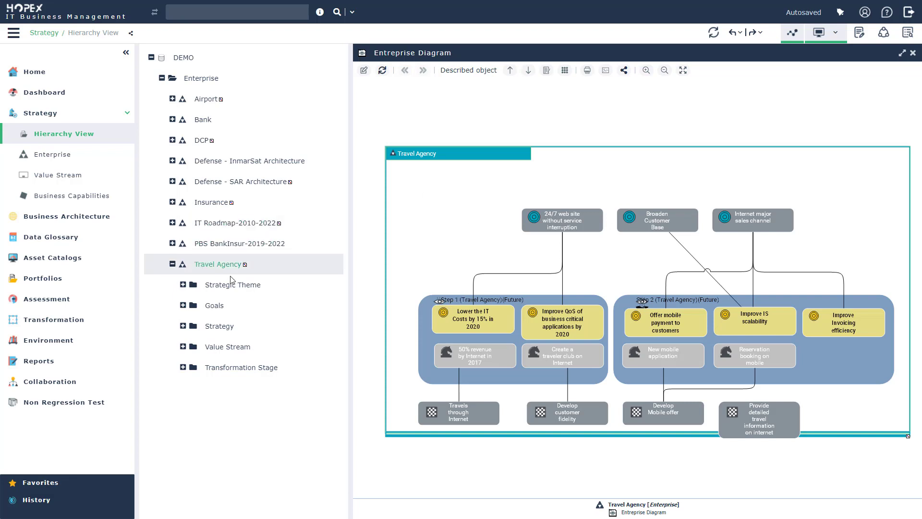
left_click(183, 367)
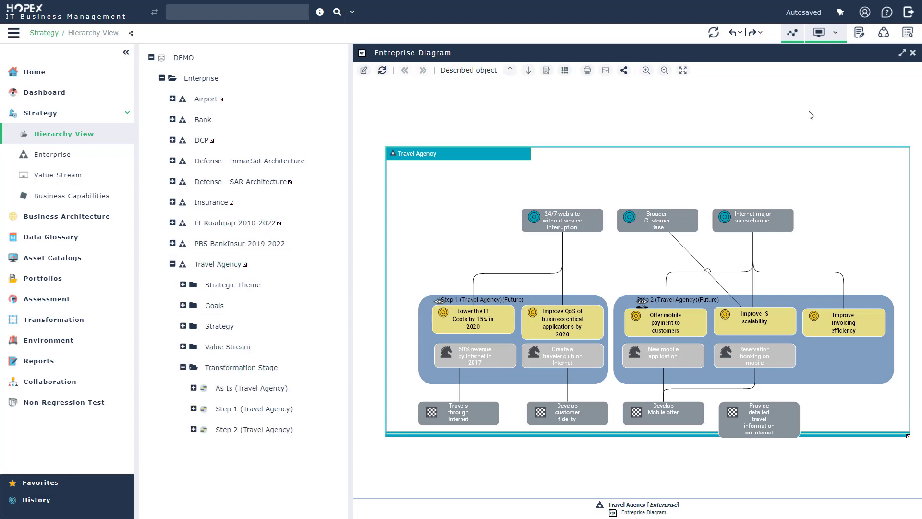
left_click(913, 53)
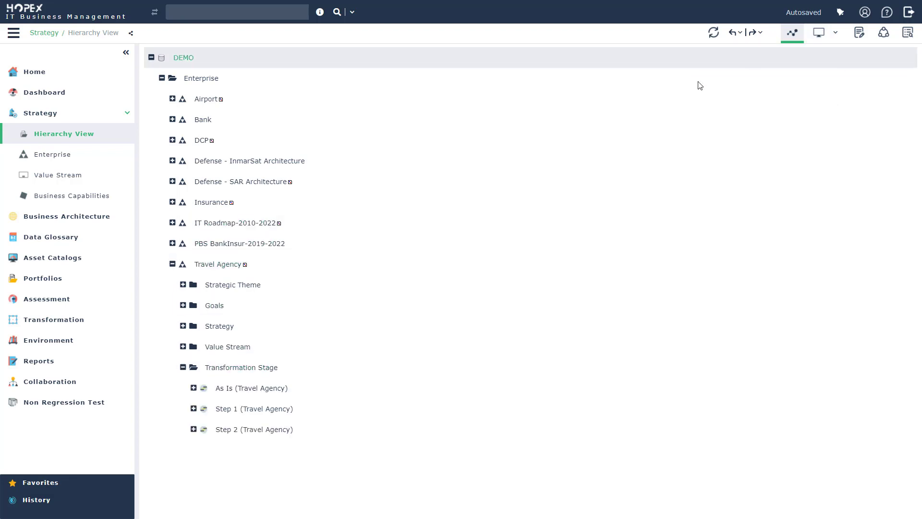
left_click(260, 407)
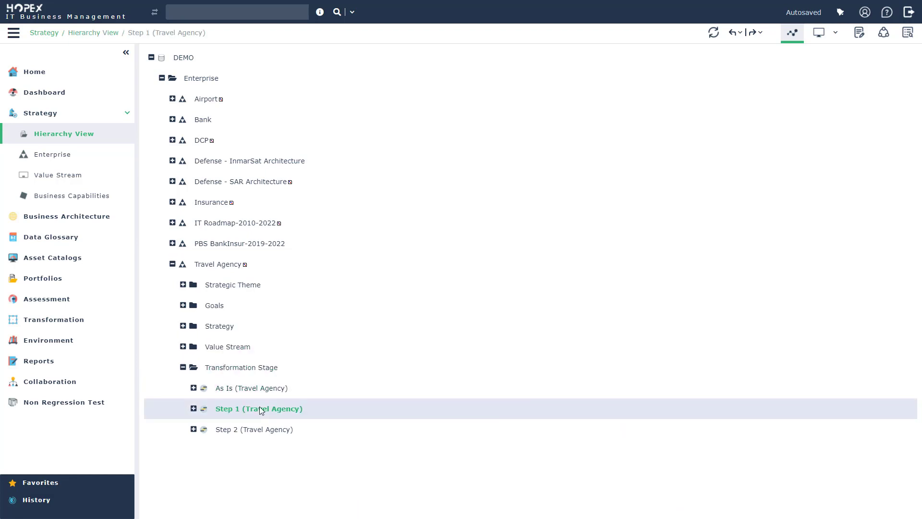
left_click(859, 34)
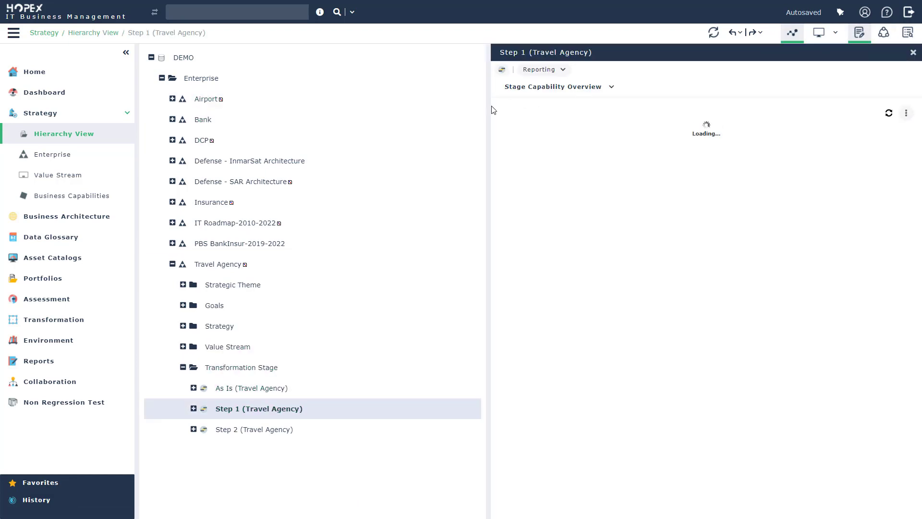
left_click_drag(488, 107, 366, 136)
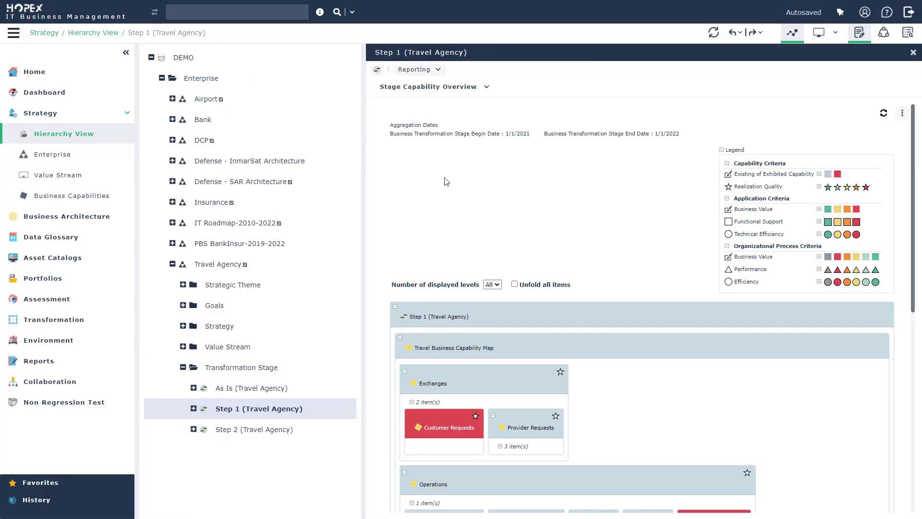
scroll(451, 192, "down", 1)
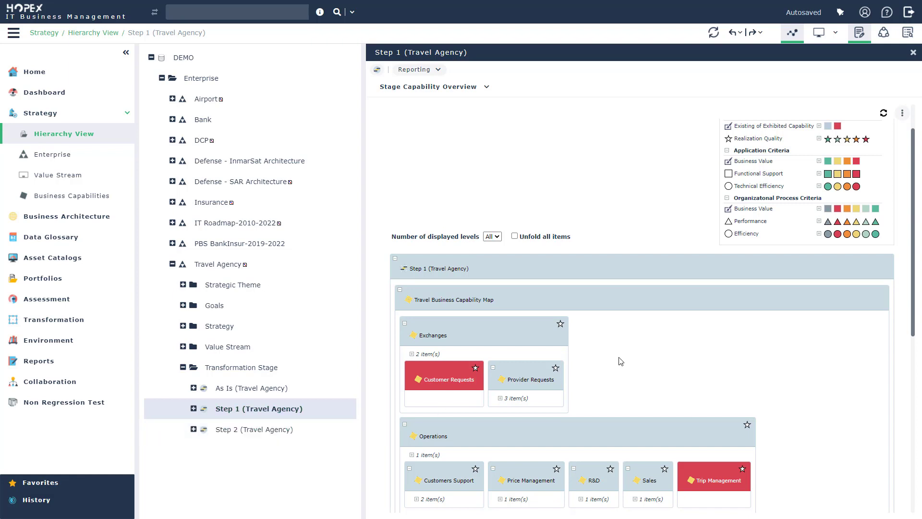
scroll(620, 361, "down", 1)
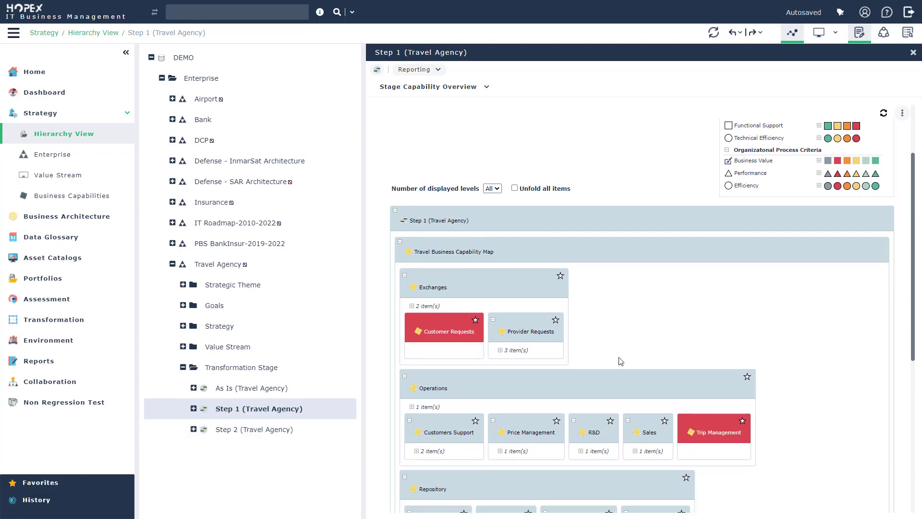
scroll(621, 361, "down", 1)
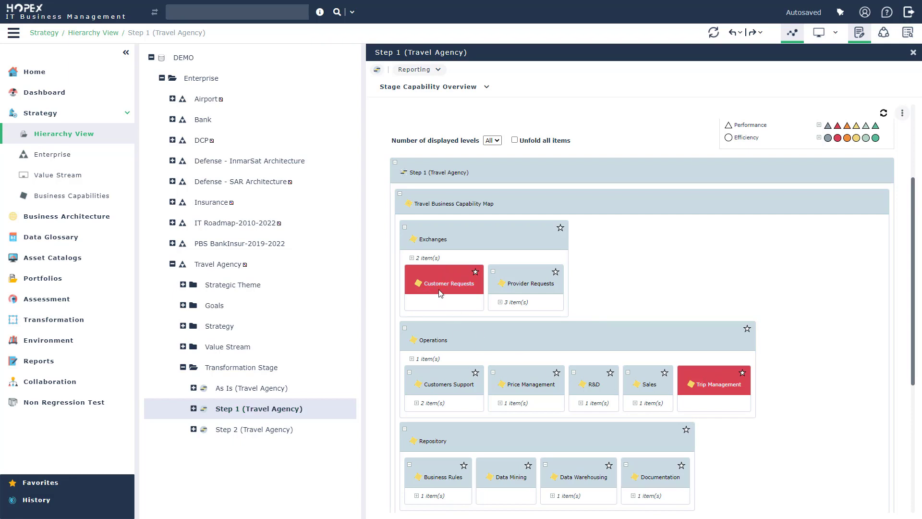
scroll(743, 389, "up", 1)
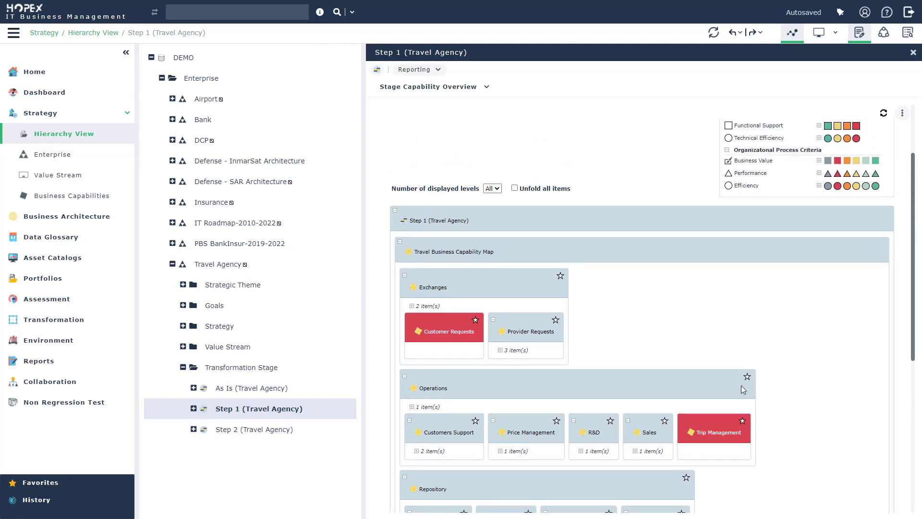
scroll(743, 389, "up", 1)
scroll(655, 384, "down", 1)
- Review Step 2 (Travel Agency)'s capability overview, then open the Travel Agency enterprise's reports
left_click(239, 435)
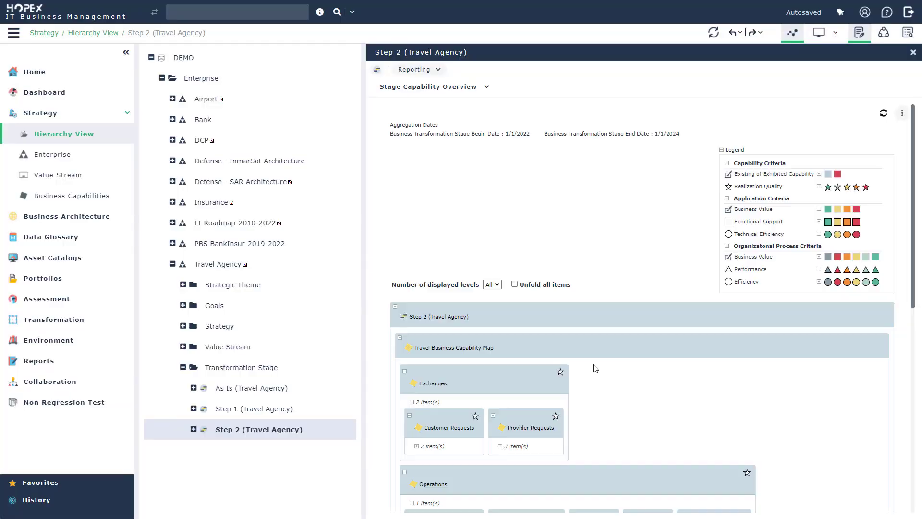
scroll(544, 360, "down", 3)
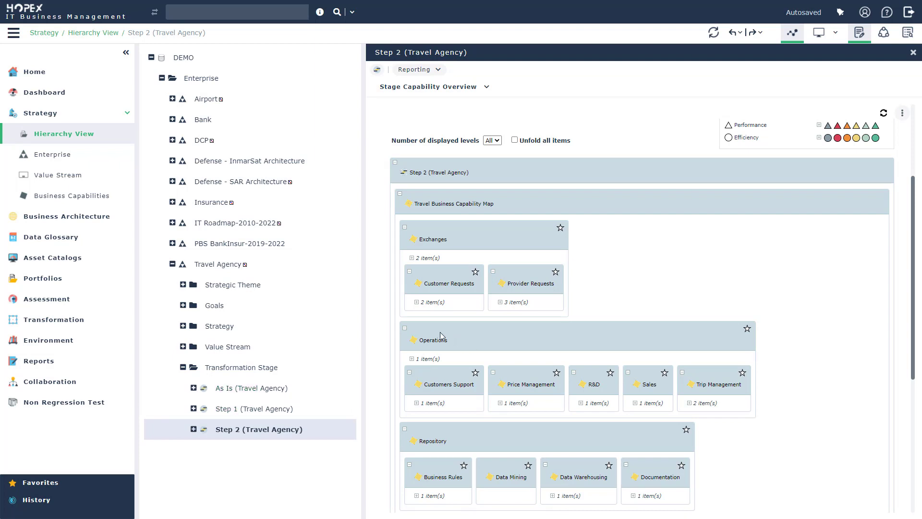
left_click(232, 265)
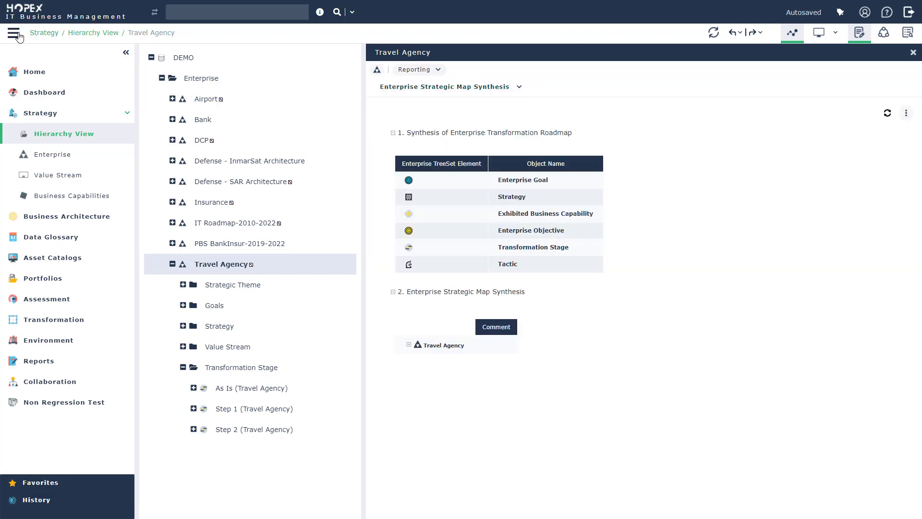
- Show Travel Agency's Transformation Projects Deliverables Planning and Impact Gantt chart zoomed to six-month steps
left_click(126, 53)
left_click(381, 87)
left_click(439, 132)
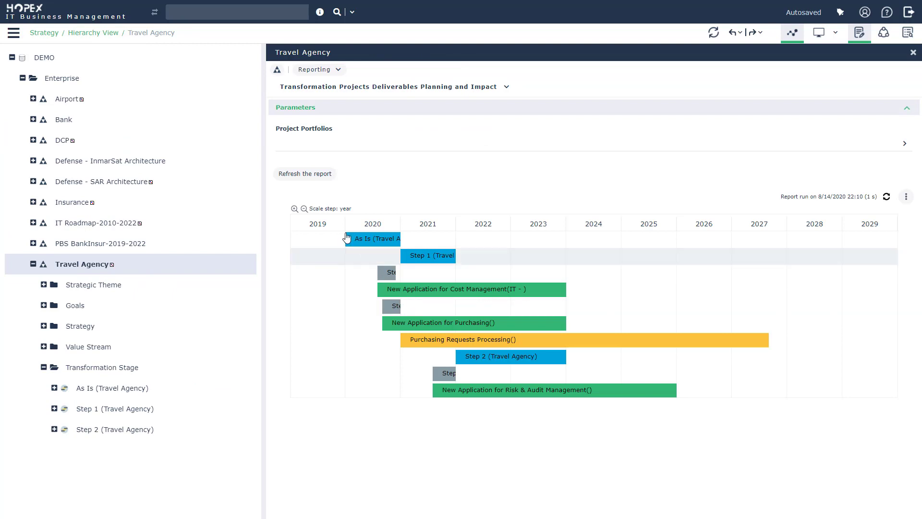
left_click(295, 209)
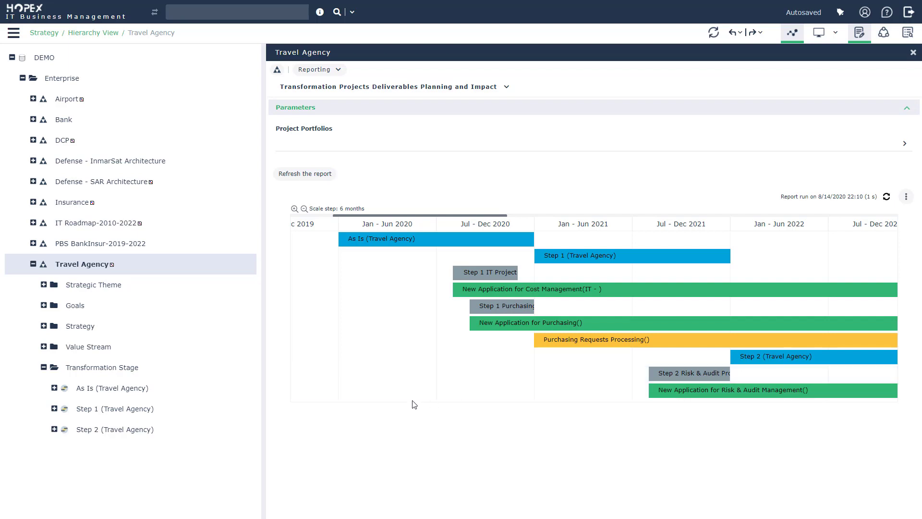
- Open the Dashboard and maximize the Enterprise Stages x Capabilities widget to review it
left_click(11, 34)
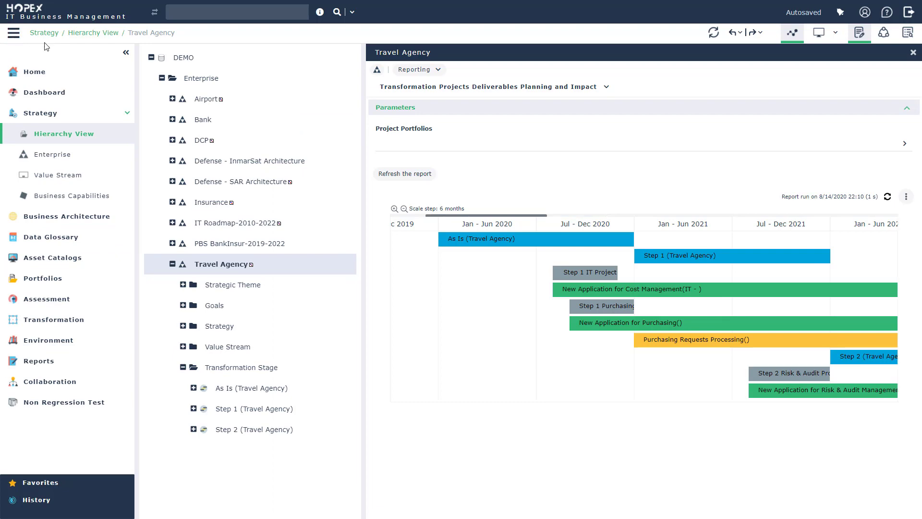
left_click(45, 92)
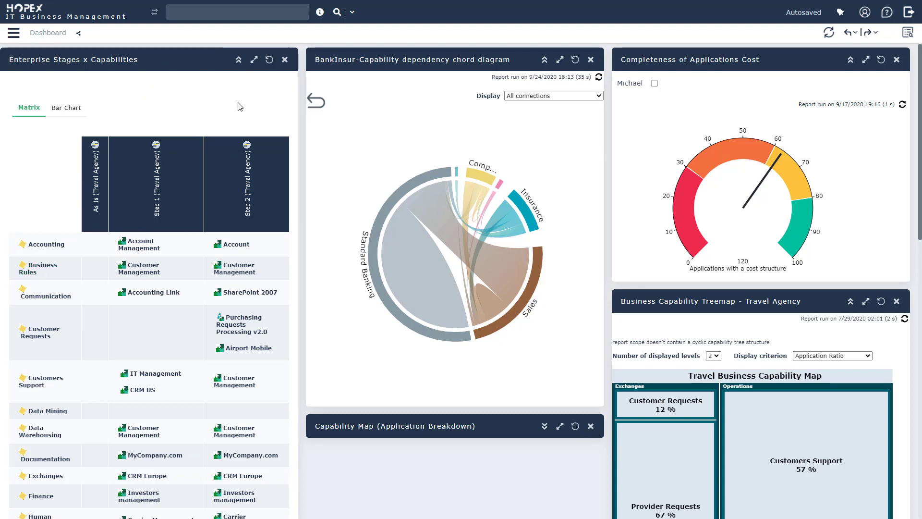
left_click(254, 61)
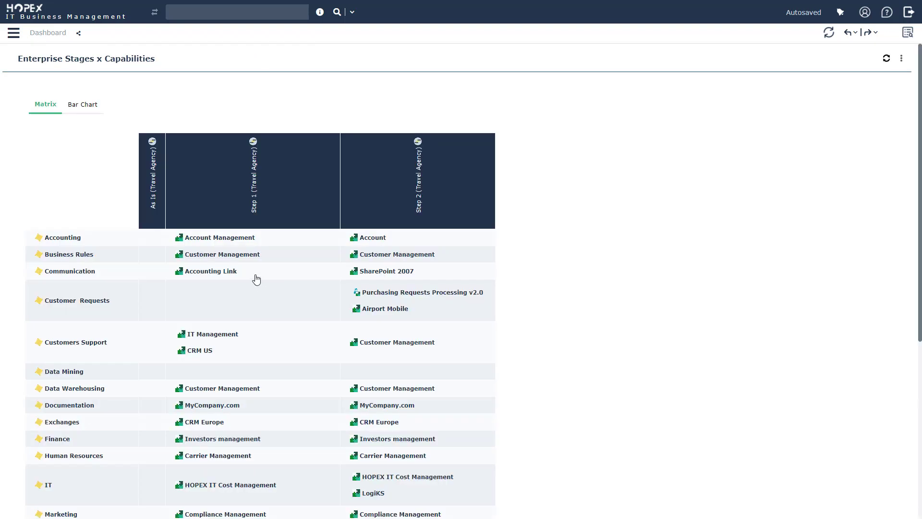
scroll(259, 253, "down", 1)
scroll(259, 253, "down", 1)
scroll(260, 253, "up", 2)
- Highlight the Step 1 and Step 2 (Travel Agency) columns, then return to the Home page
triple_click(253, 205)
left_click(250, 207)
triple_click(252, 215)
triple_click(419, 197)
left_click(427, 212)
left_click(46, 31)
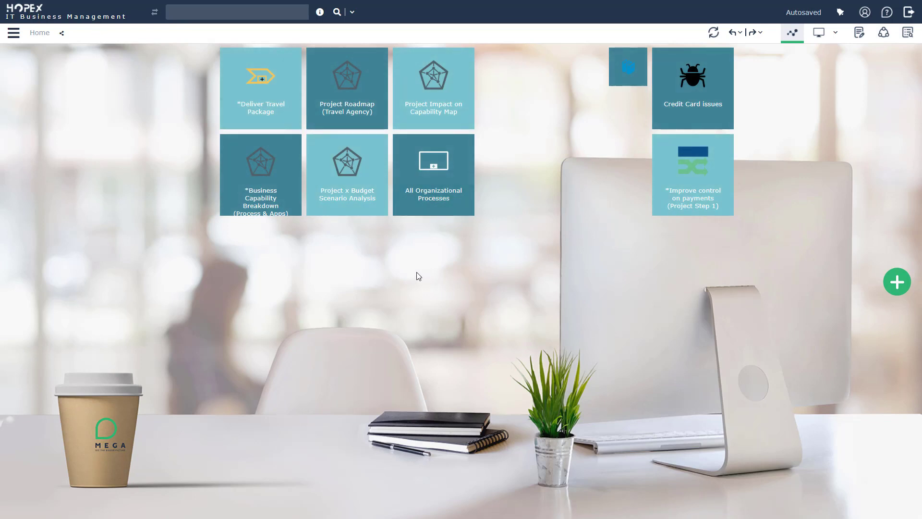
- Open the Business Capability Breakdown (Process & Apps) report at full width with all items unfolded
left_click(250, 159)
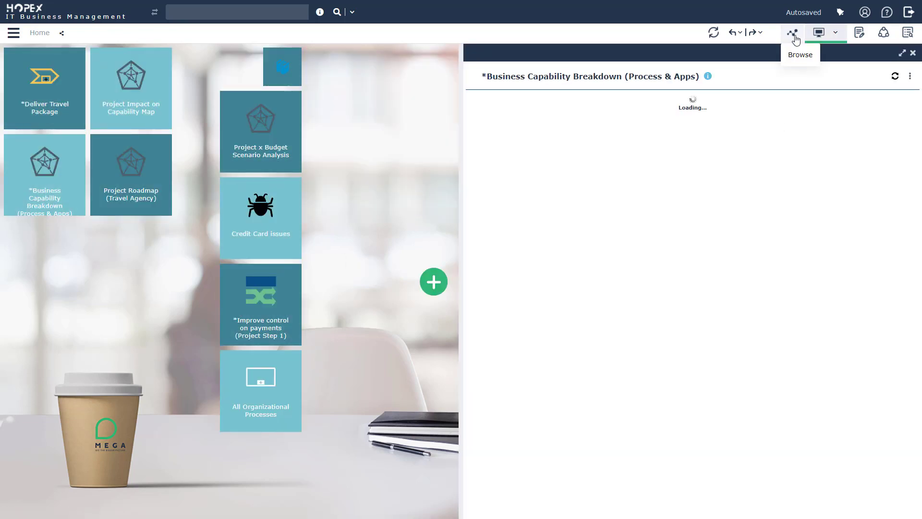
left_click(793, 34)
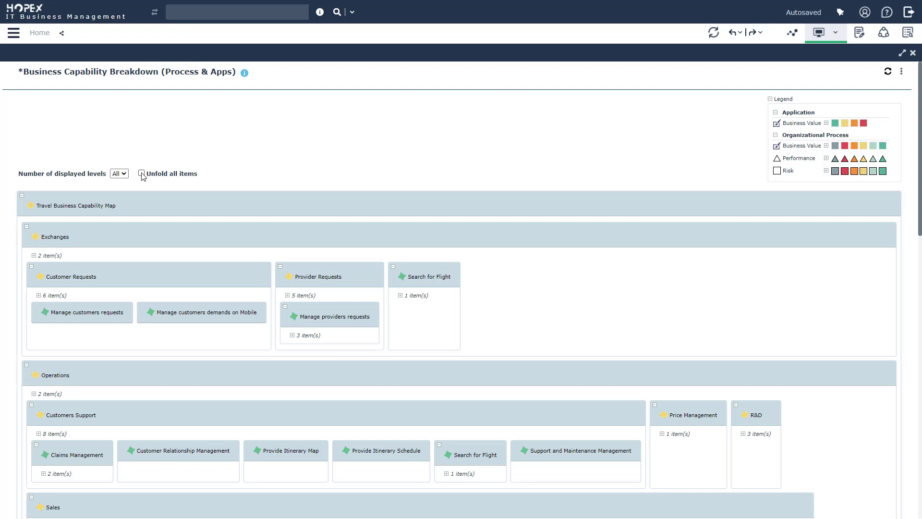
left_click(142, 174)
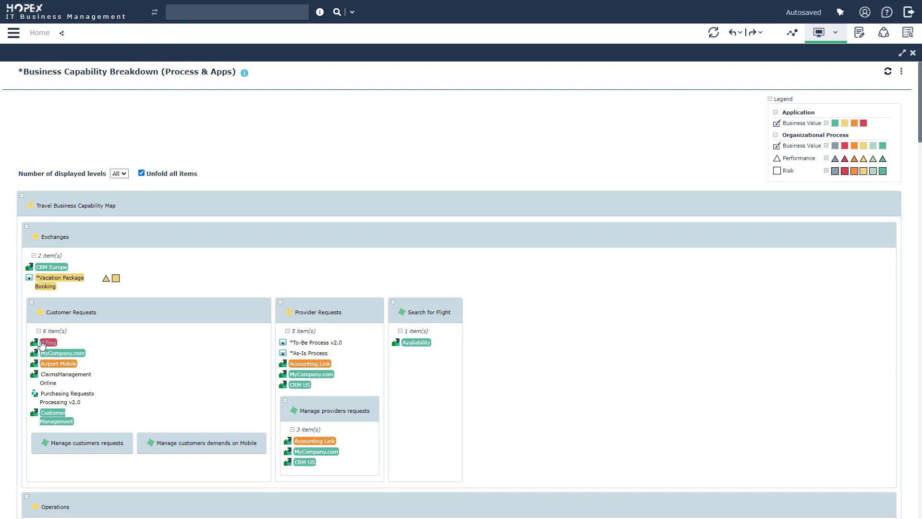
- Open the Billing application's properties and scroll through its Application Environment Graph sections
mouse_move(865, 129)
right_click(52, 345)
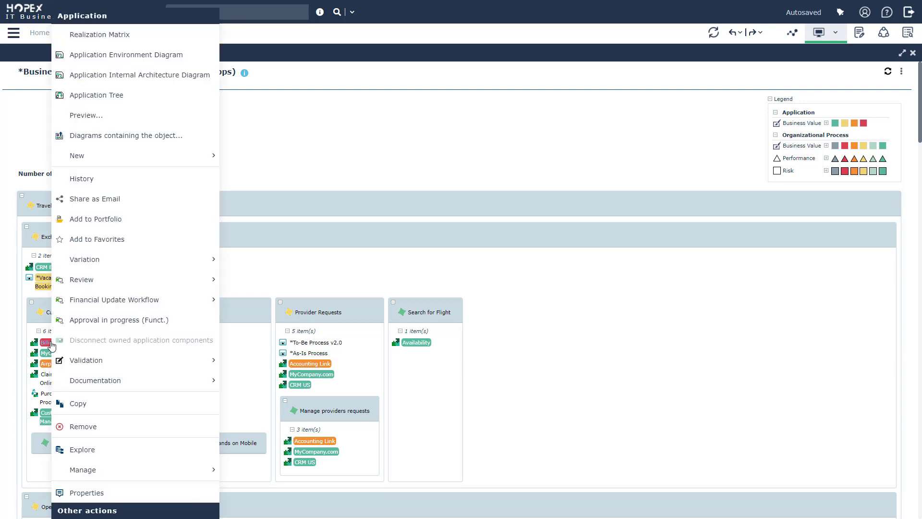
left_click(100, 491)
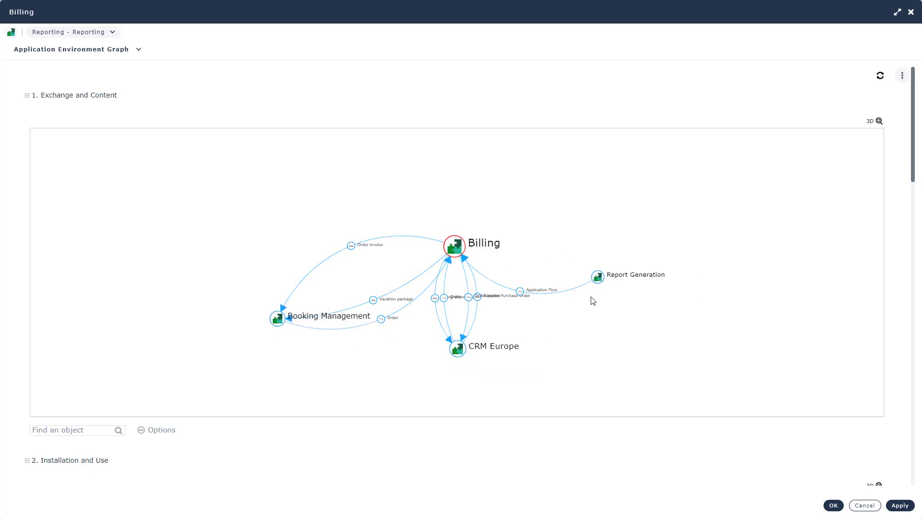
scroll(578, 436, "down", 4)
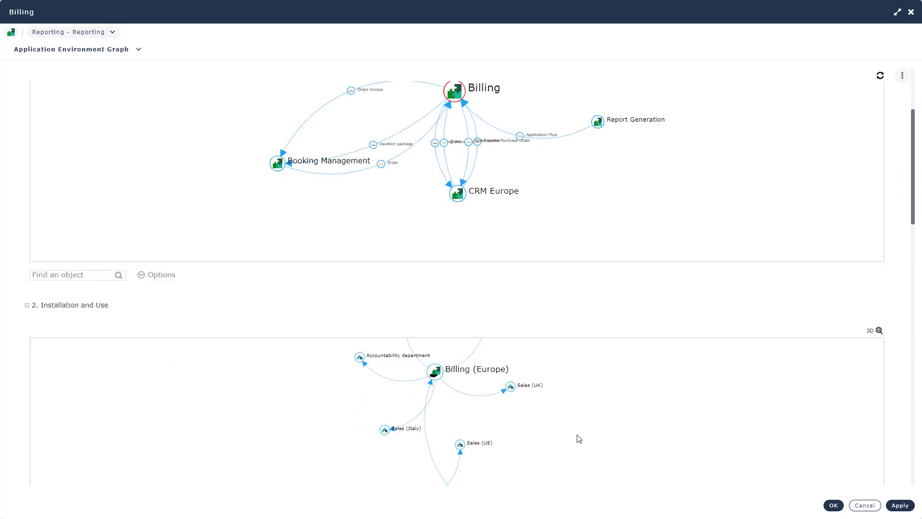
scroll(902, 321, "down", 3)
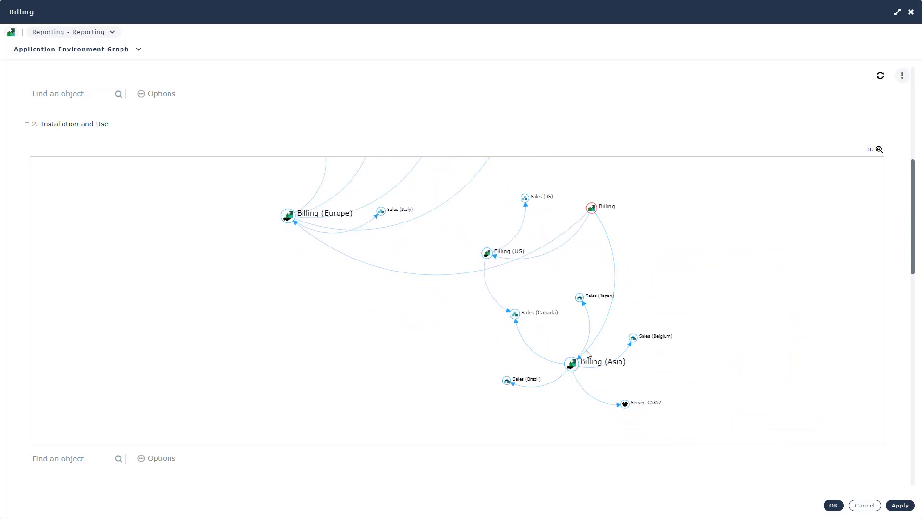
scroll(553, 356, "up", 2)
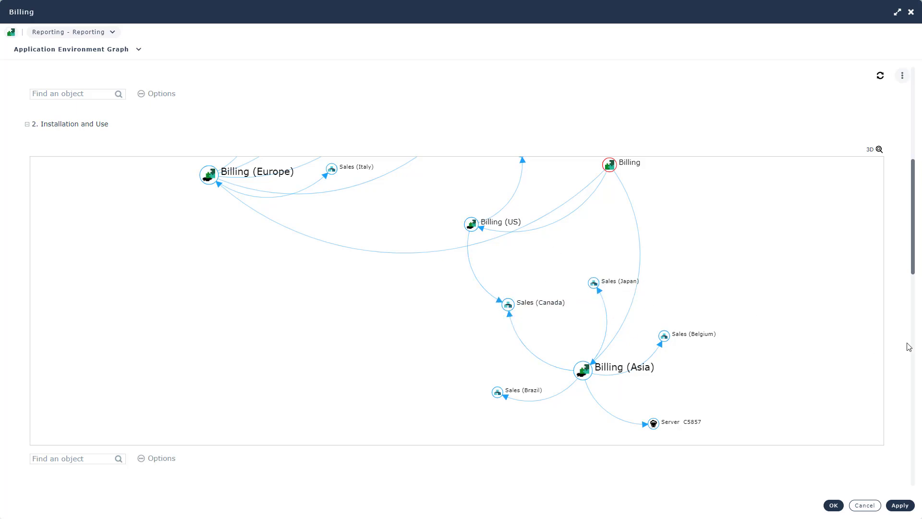
scroll(909, 346, "down", 7)
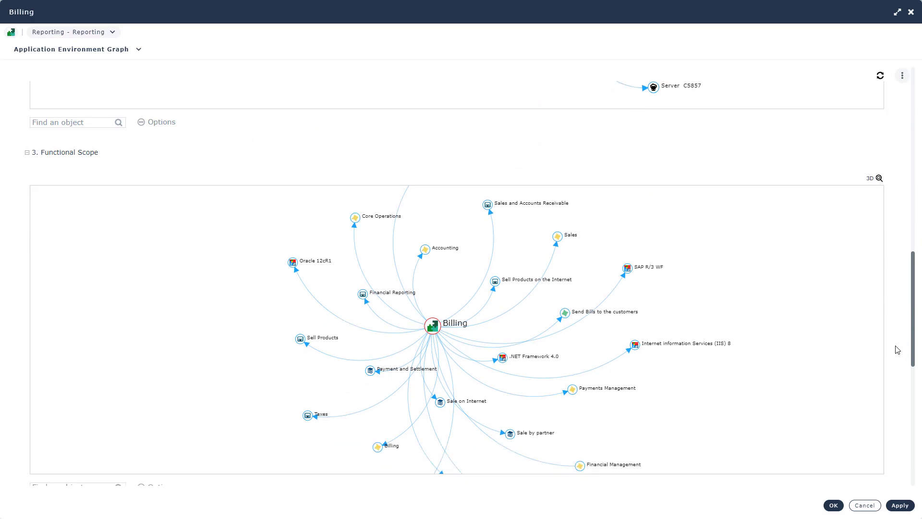
- Reposition the central Billing node in the impact graph, then close the Billing detail view
left_click_drag(433, 325, 484, 295)
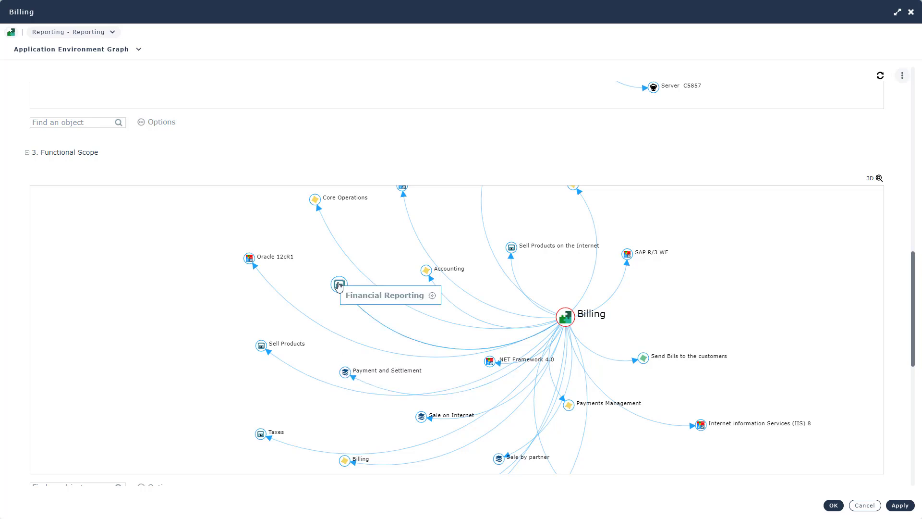
left_click_drag(566, 317, 468, 363)
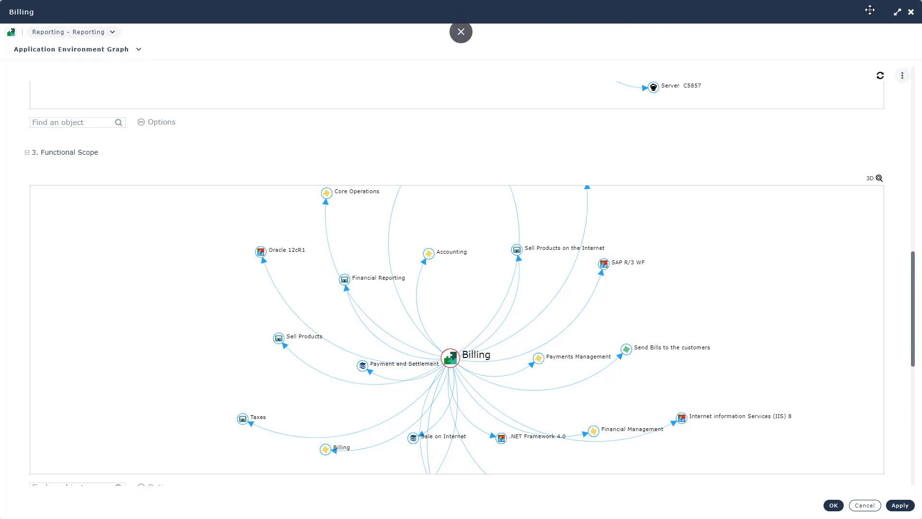
left_click(911, 12)
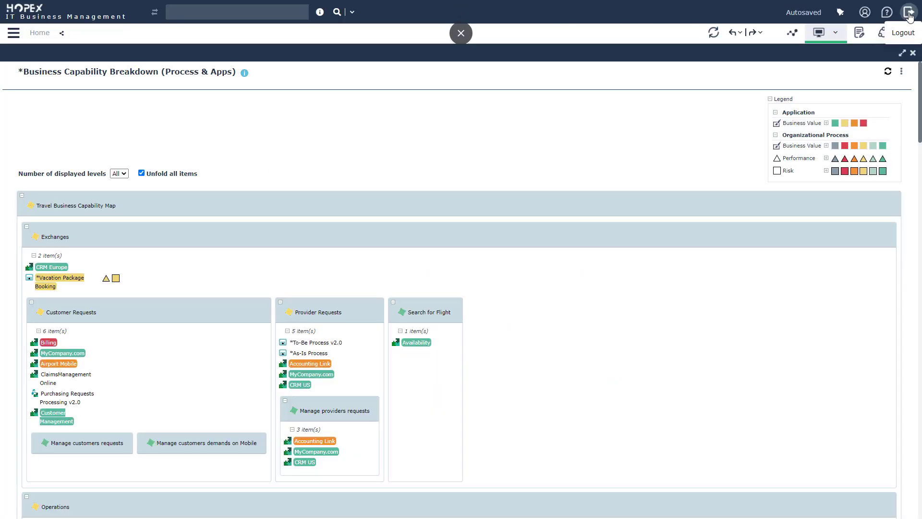
- Return home and open the Project Roadmap (Travel Agency) report at full width
left_click(33, 14)
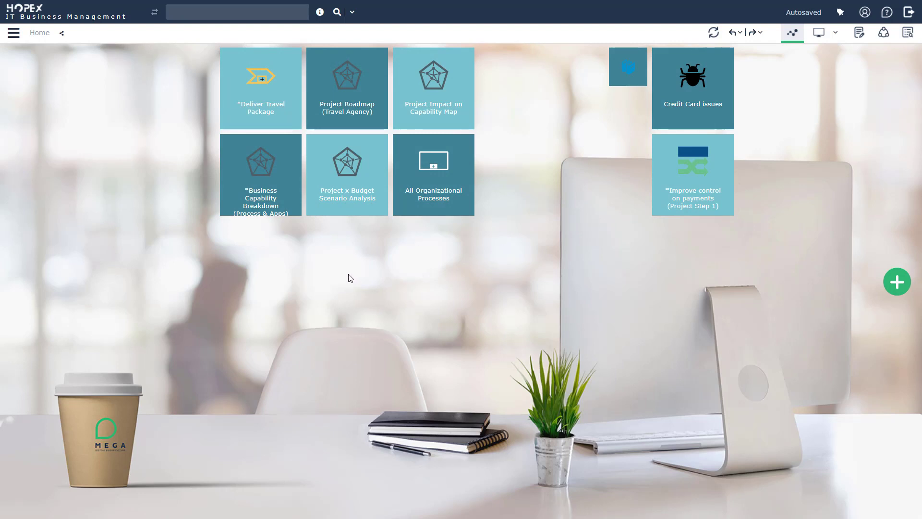
left_click(350, 100)
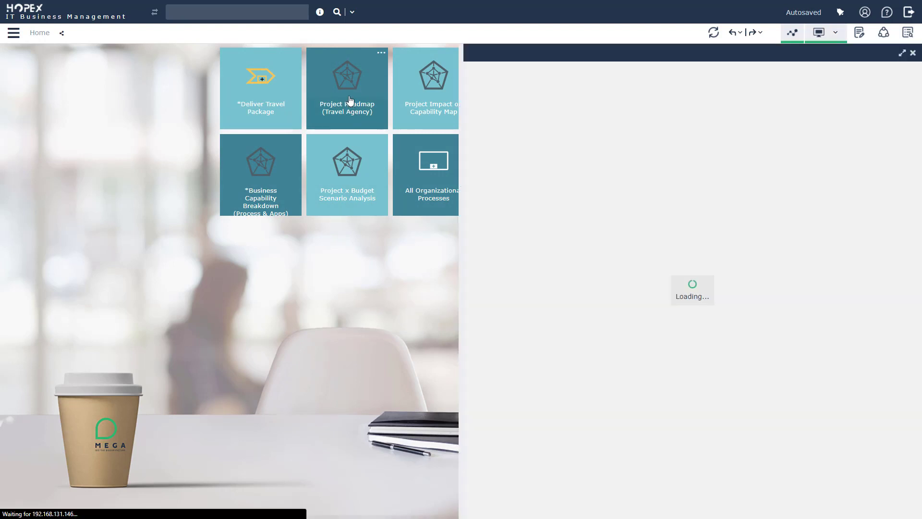
left_click(789, 37)
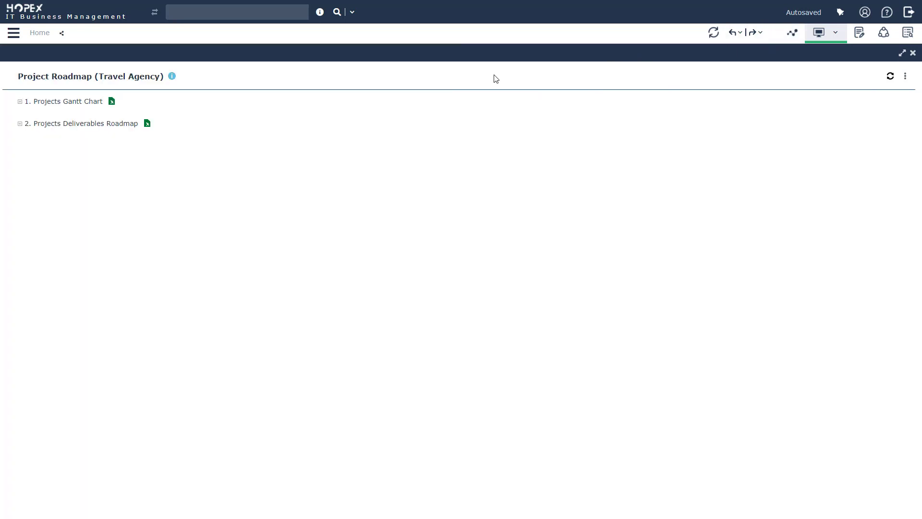
- Show the Projects Deliverables Roadmap and Gantt Chart, zooming the Gantt to 3-month steps
left_click(20, 124)
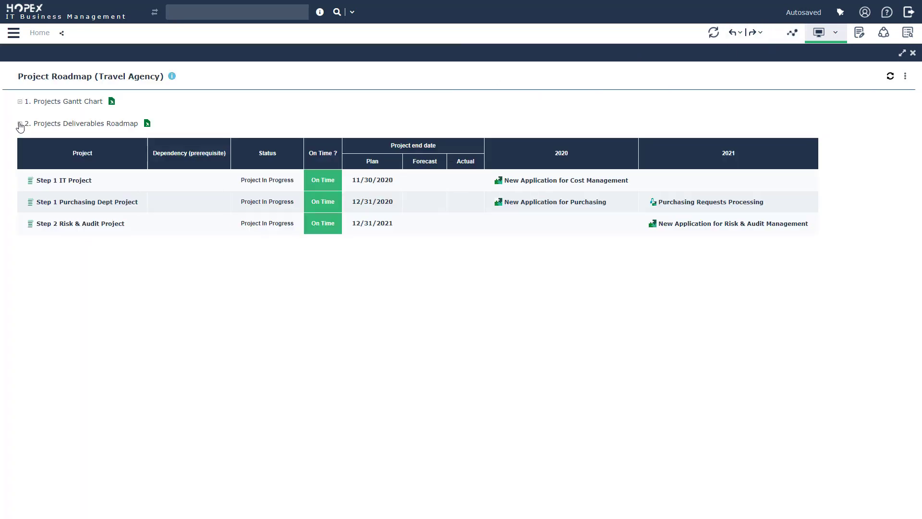
left_click(20, 102)
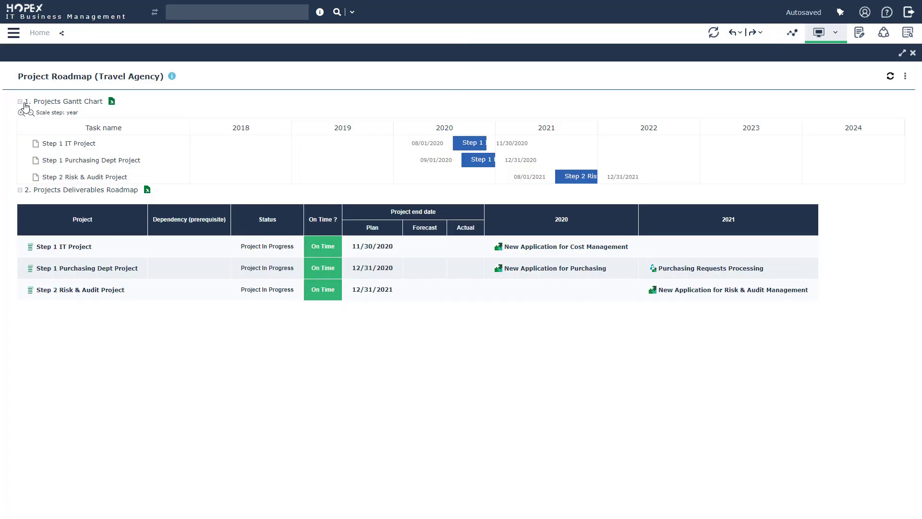
left_click(21, 113)
left_click(21, 113)
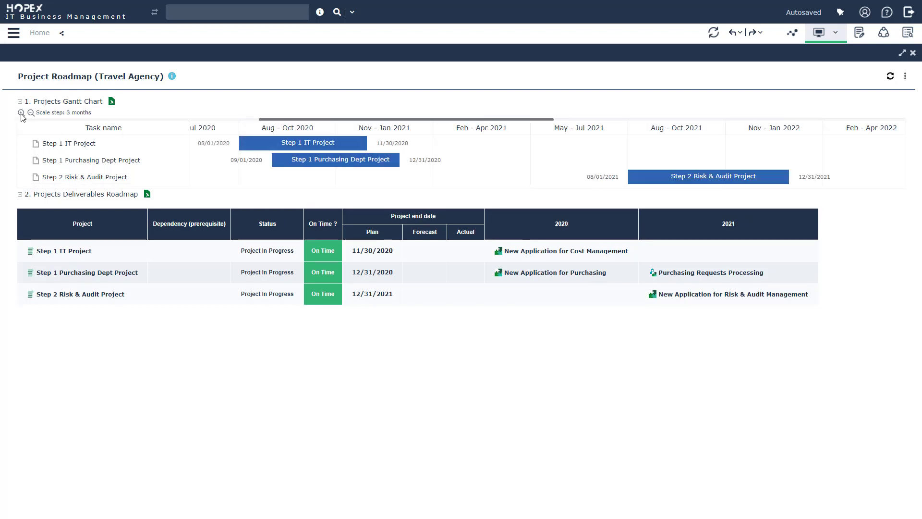
mouse_move(279, 152)
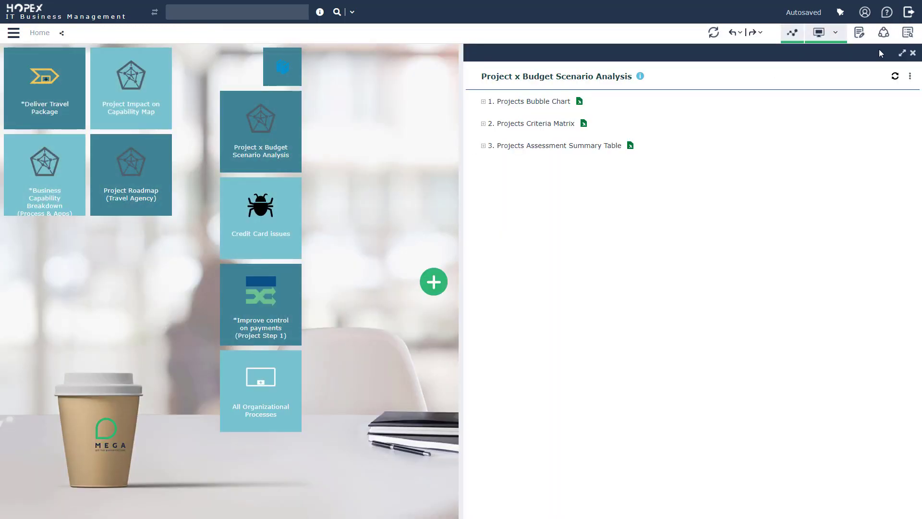
- Review the Projects Assessment Summary Table in the maximized Project x Budget report, then restore the split view
left_click(902, 53)
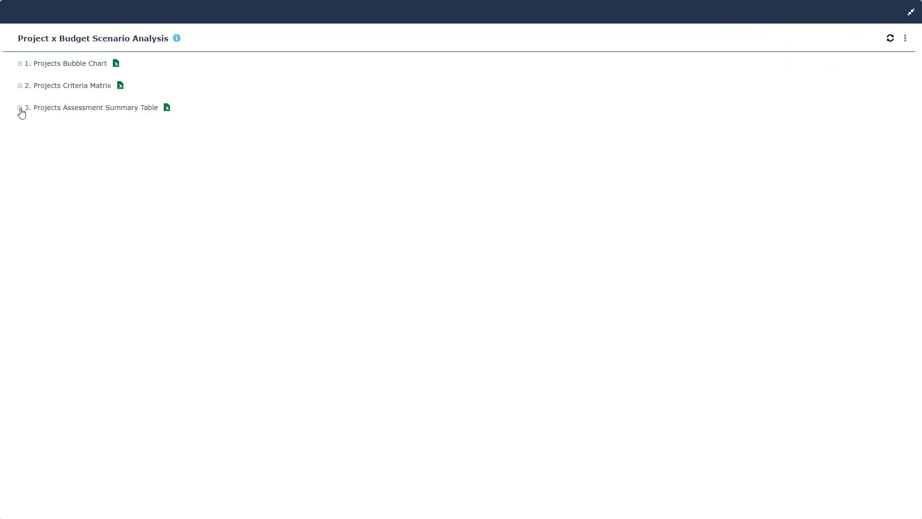
left_click(20, 108)
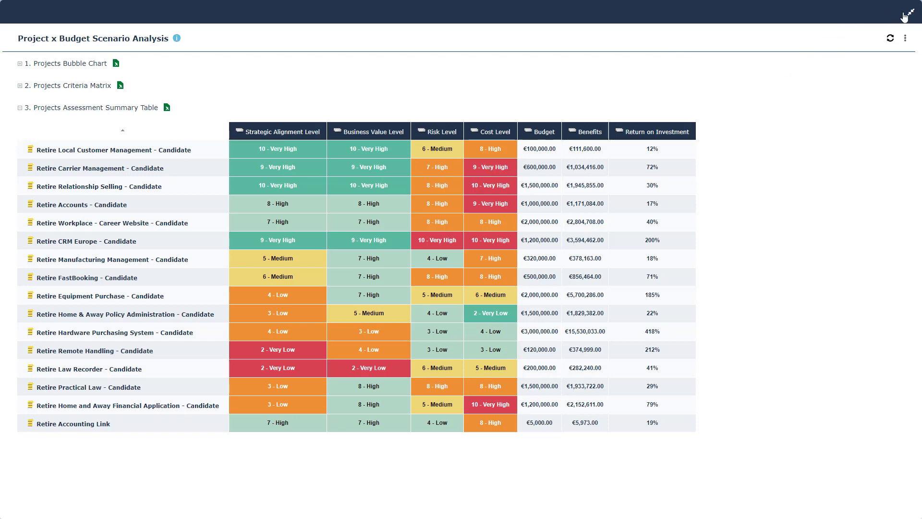
left_click(909, 14)
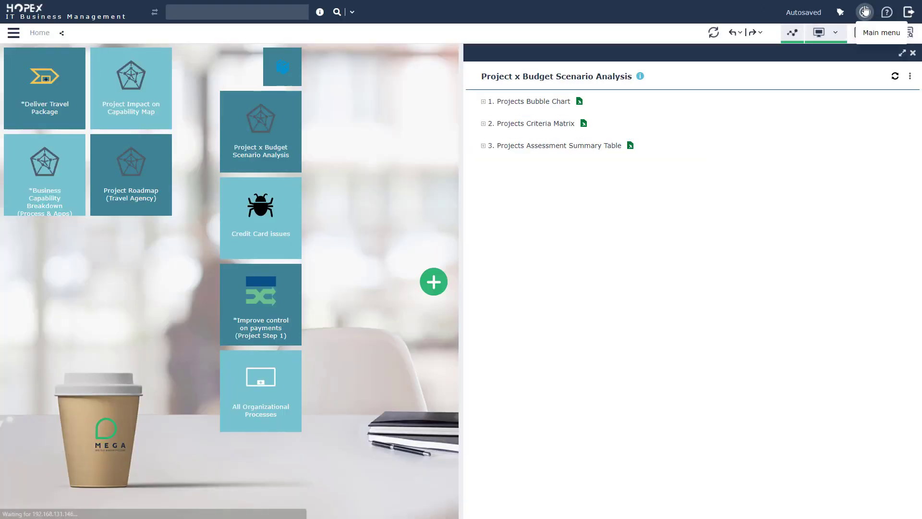
- Close the budget scenario report and open the Project Impact on Capability Map at full width
left_click(912, 53)
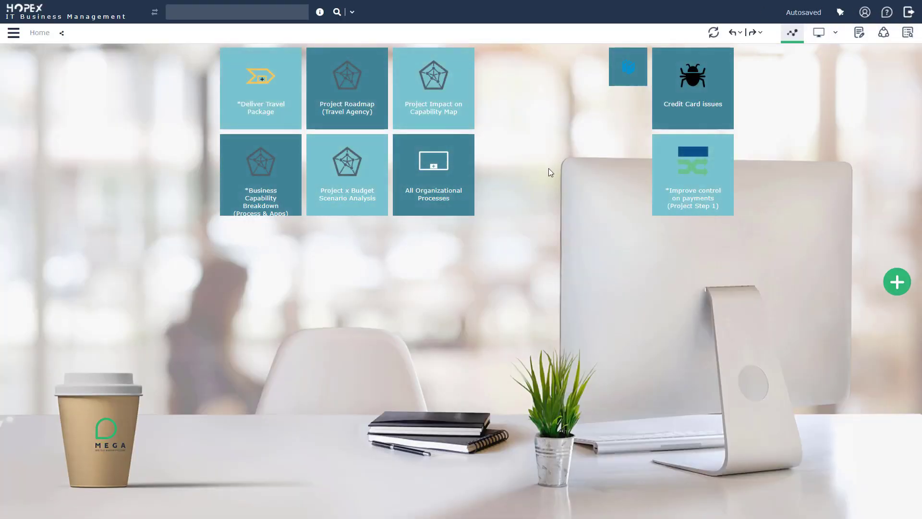
left_click(448, 97)
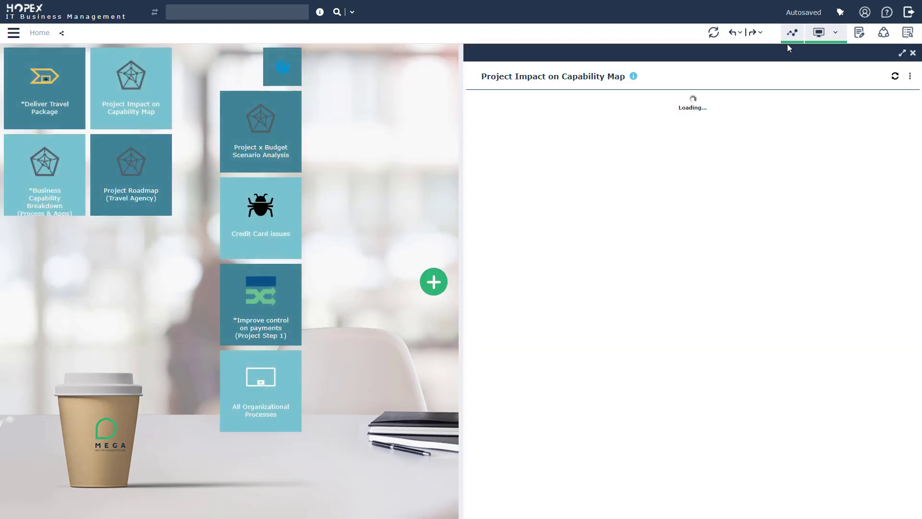
left_click(791, 34)
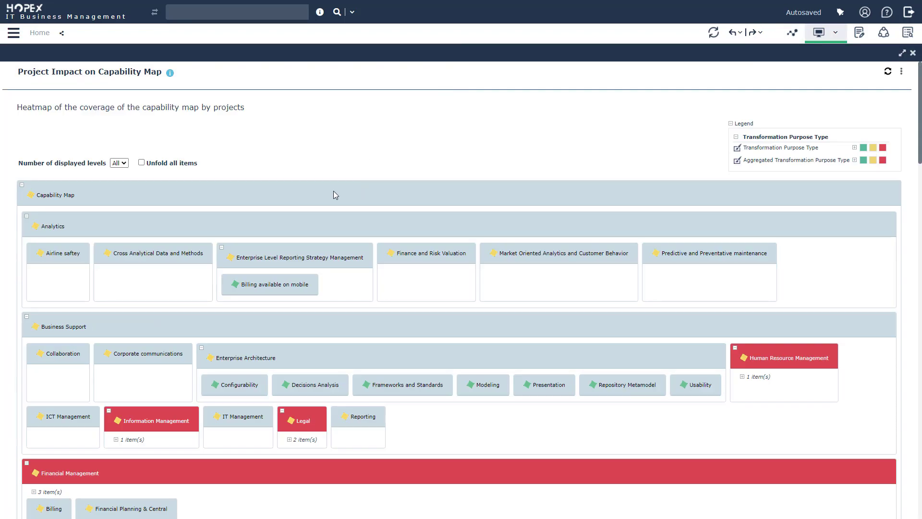
- Unfold all heatmap items and scroll through the Retire candidates per capability
left_click(141, 162)
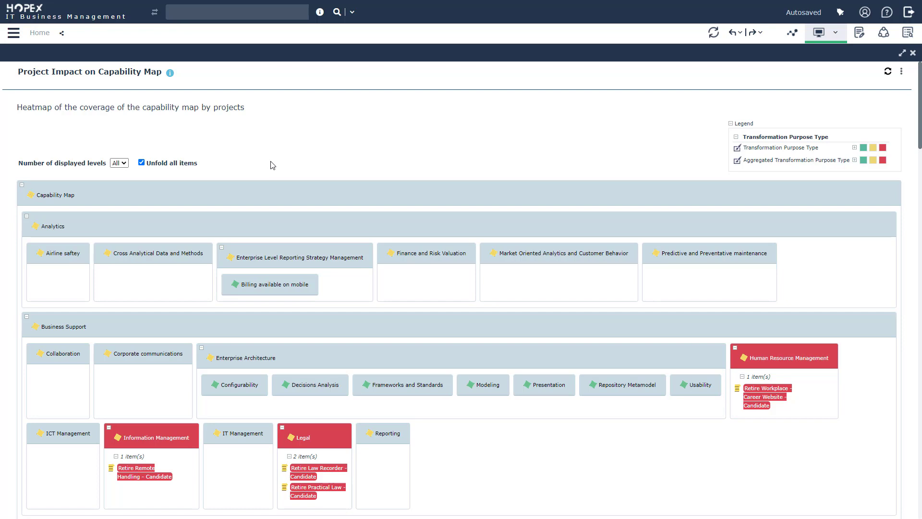
scroll(272, 165, "down", 1)
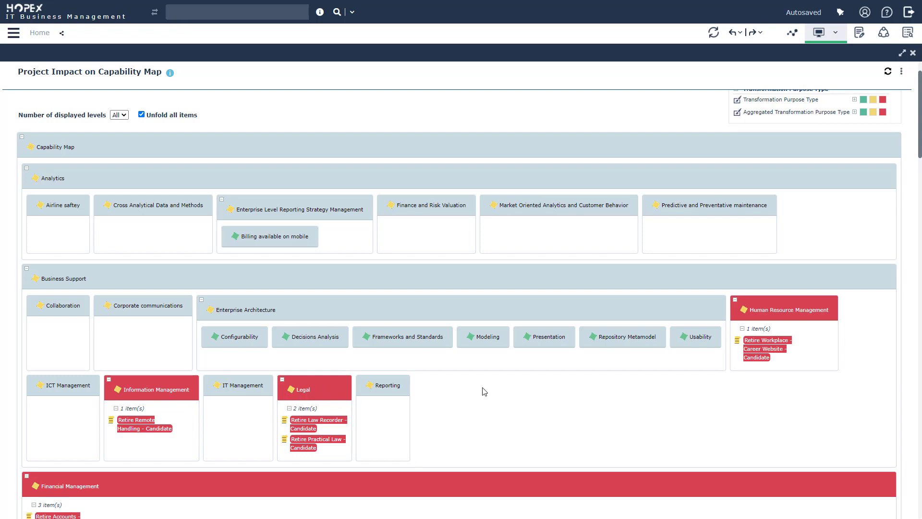
scroll(482, 389, "up", 1)
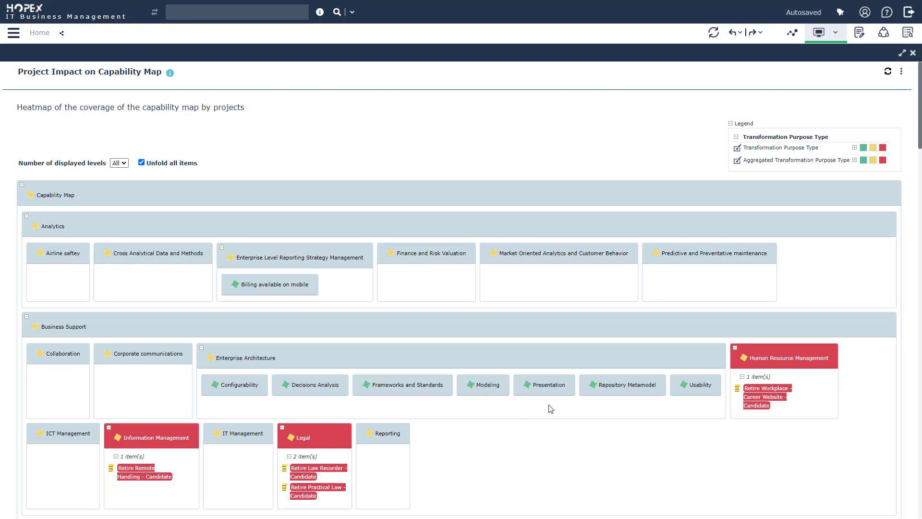
mouse_move(883, 150)
scroll(758, 176, "down", 8)
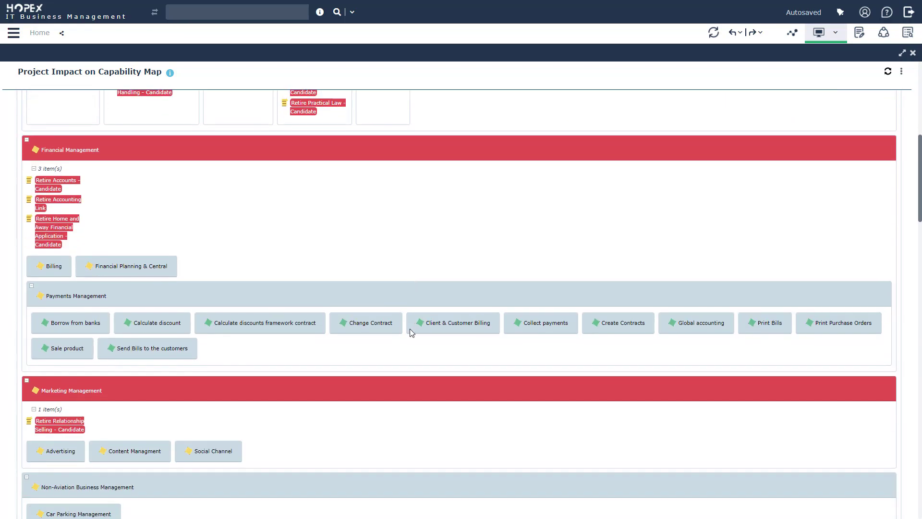
scroll(409, 329, "down", 20)
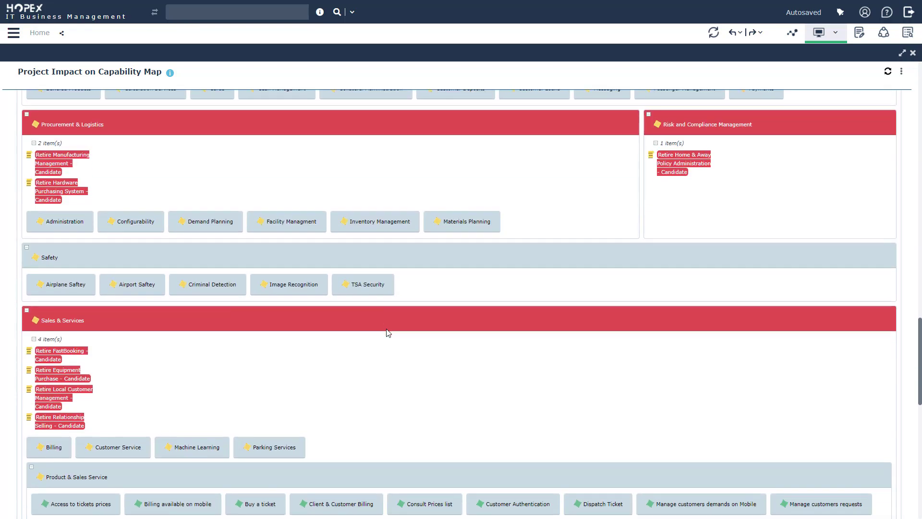
- Bring the Enterprise Stage Capabilities and Transformation Projects table into view and exit browser full screen
scroll(387, 331, "down", 12)
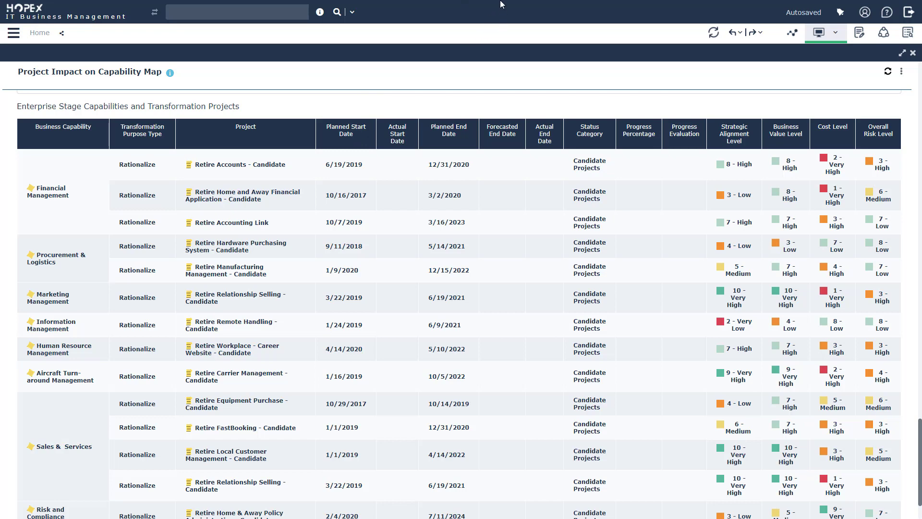
left_click(460, 31)
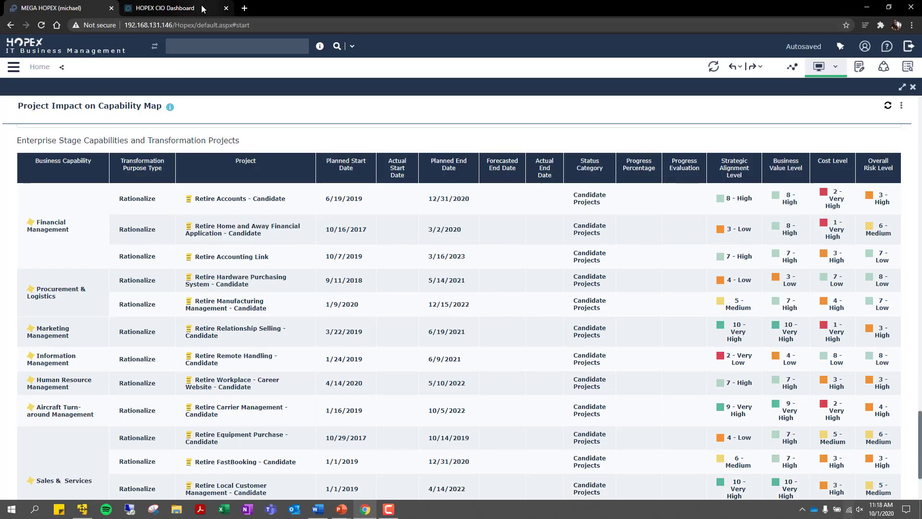
- Show the HOPEX CIO Dashboard tab full screen with the CIO Main Dashboard page
left_click(172, 8)
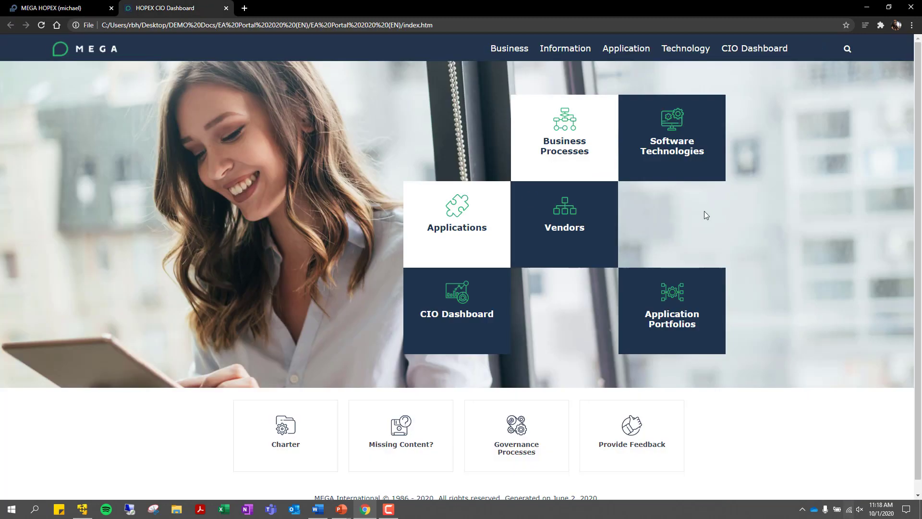
key("F11")
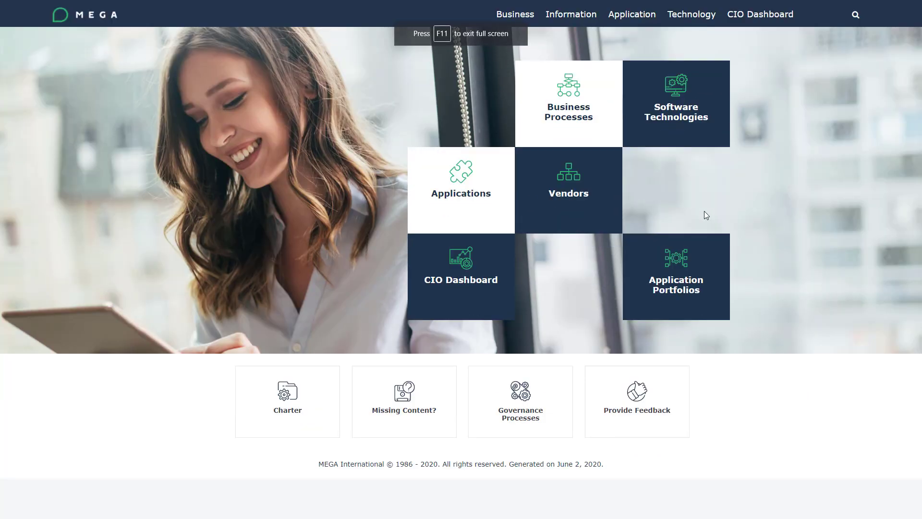
left_click(767, 16)
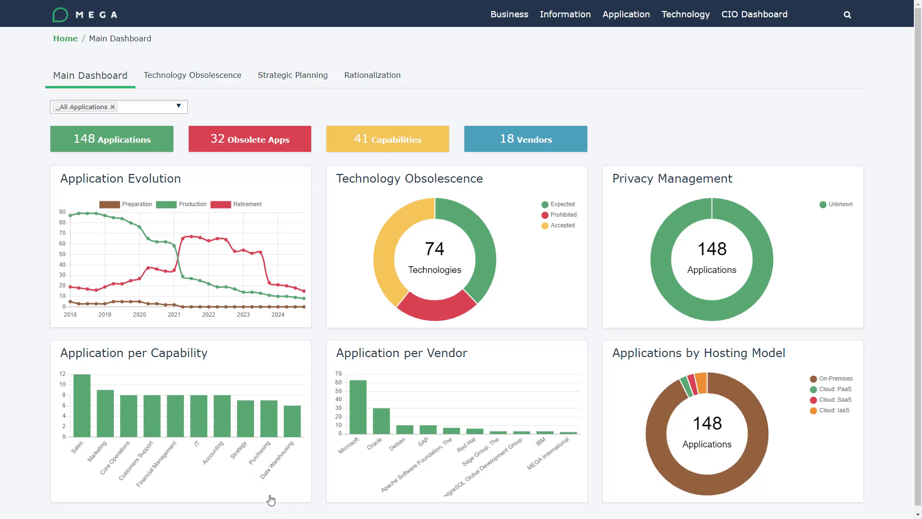
- Bring the PowerPoint slide show with the 'Let's start the demo!' slide to the front
key("alt+Tab")
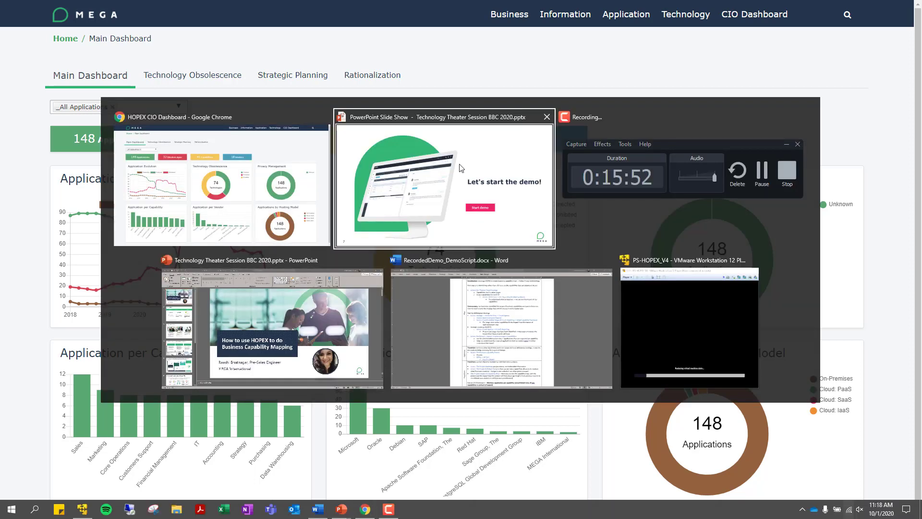